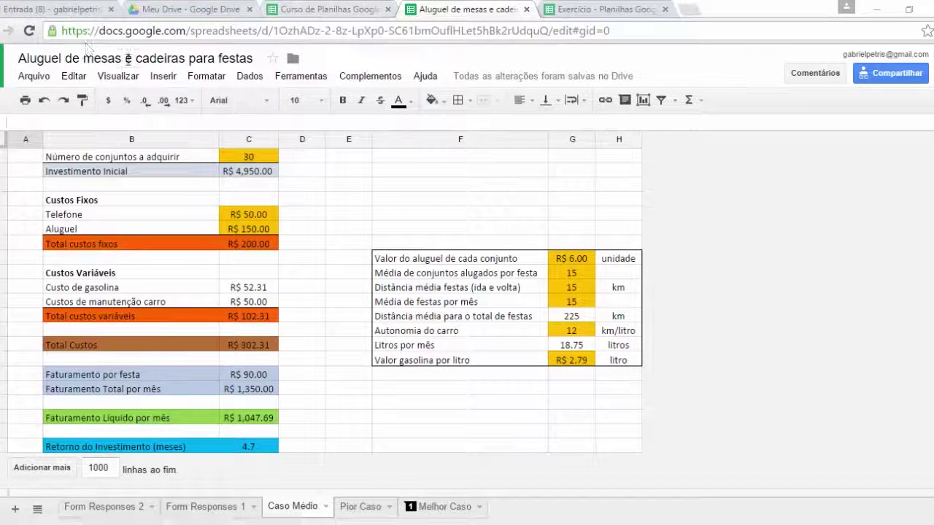
Step: Look through the available formatting commands and number formats
click(154, 81)
mouse_move(186, 82)
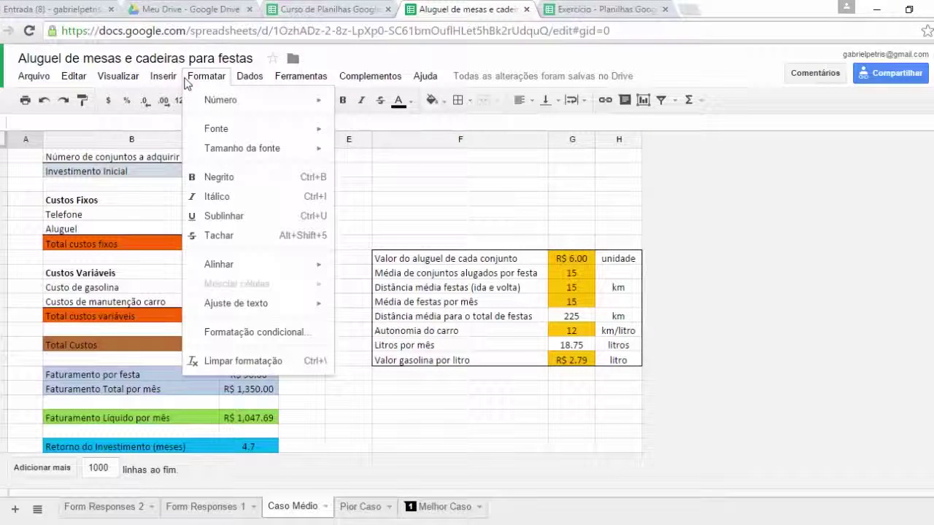
mouse_move(206, 100)
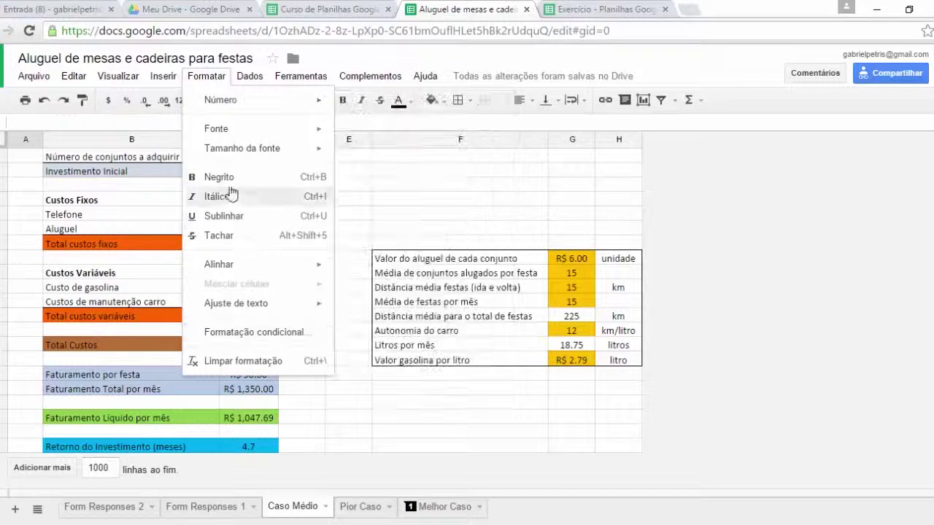
mouse_move(235, 136)
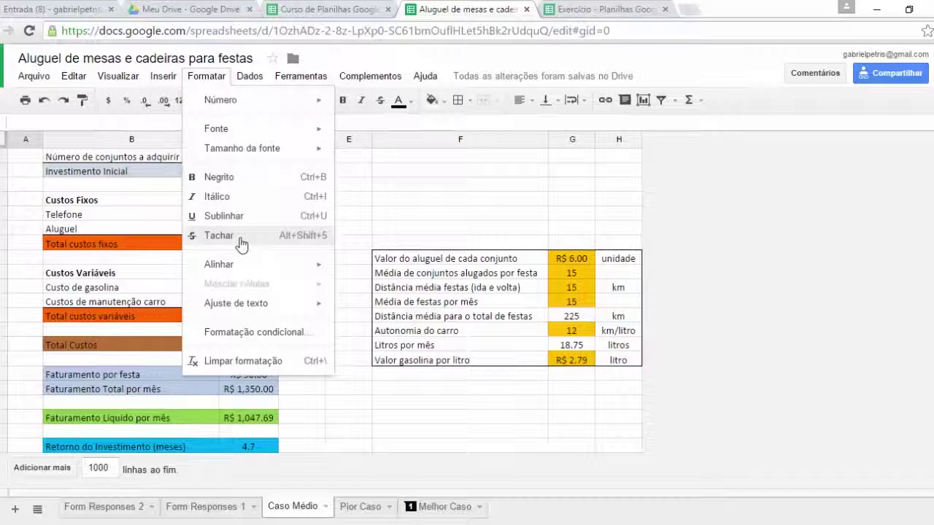
click(411, 182)
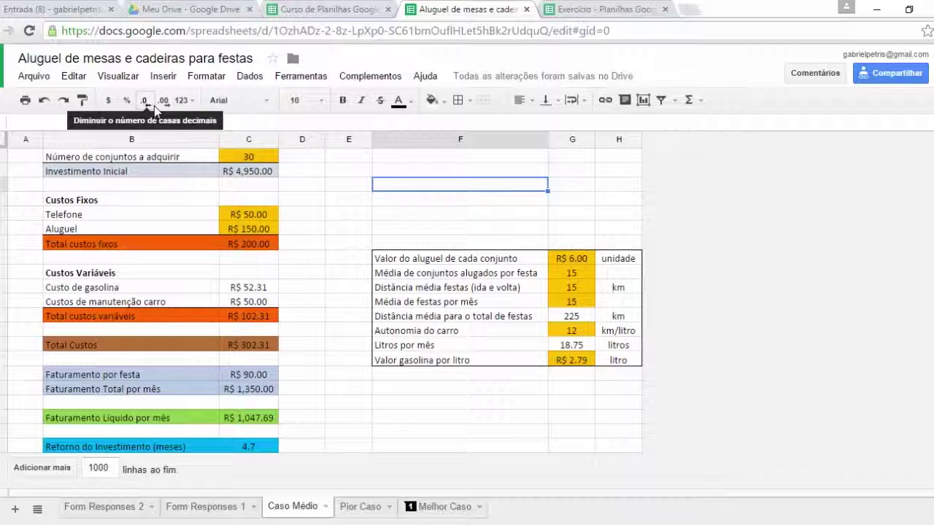
click(195, 106)
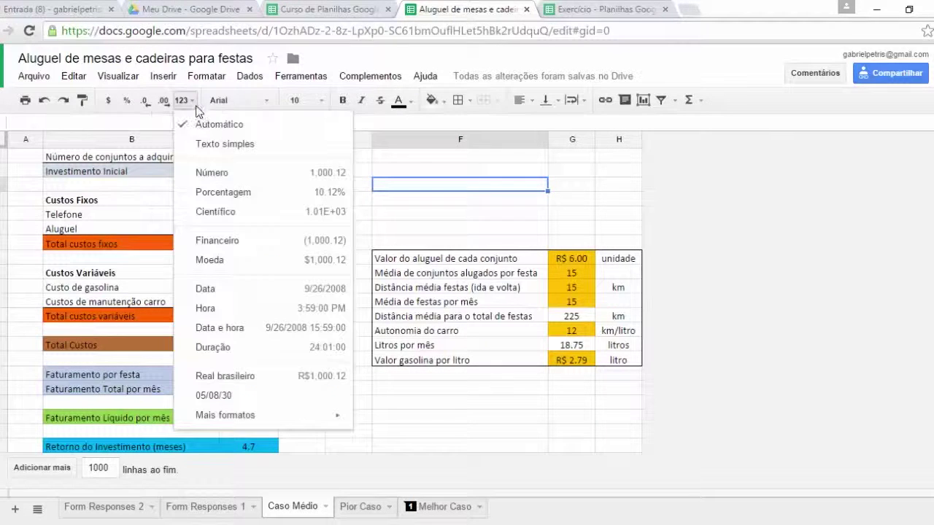
click(412, 202)
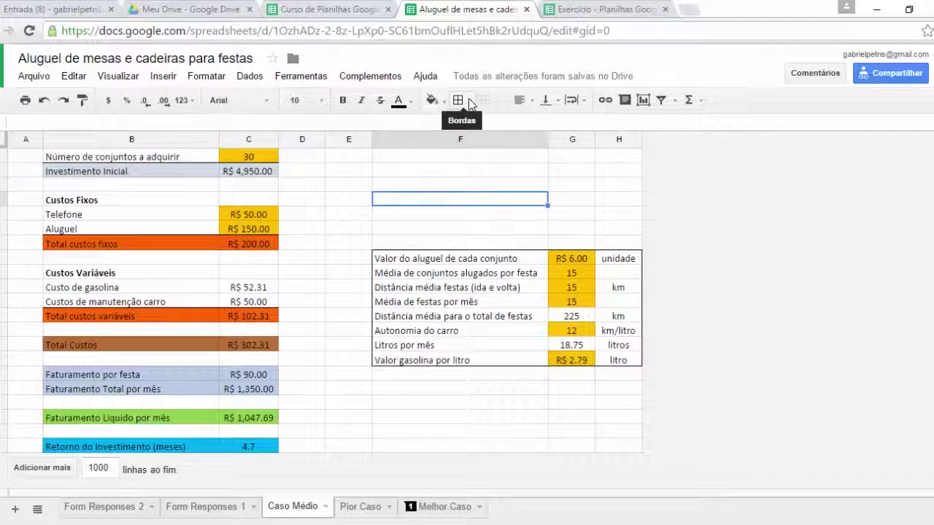
click(406, 190)
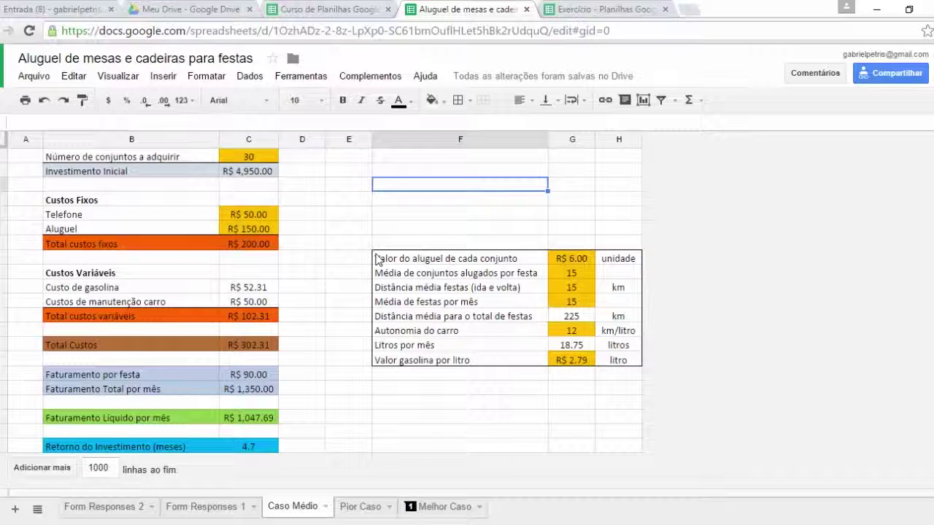
Step: Apply an outer border around the empty cells F7:G8 above the parameters table
drag(493, 178, 567, 204)
click(493, 184)
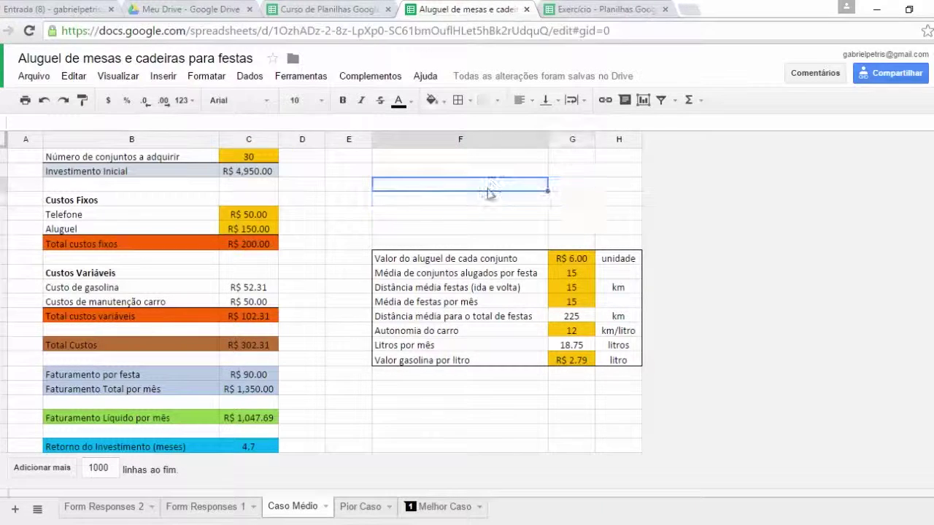
drag(508, 188, 567, 202)
click(464, 102)
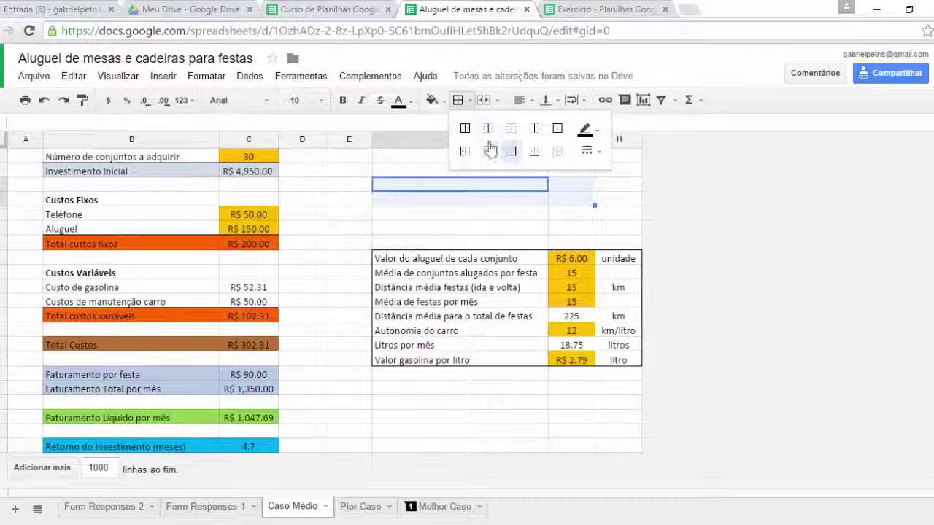
click(557, 129)
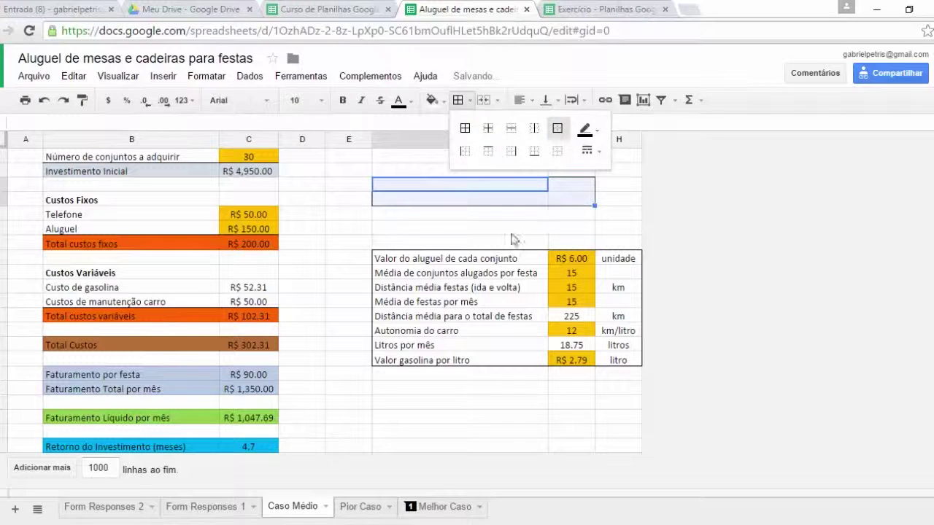
click(430, 228)
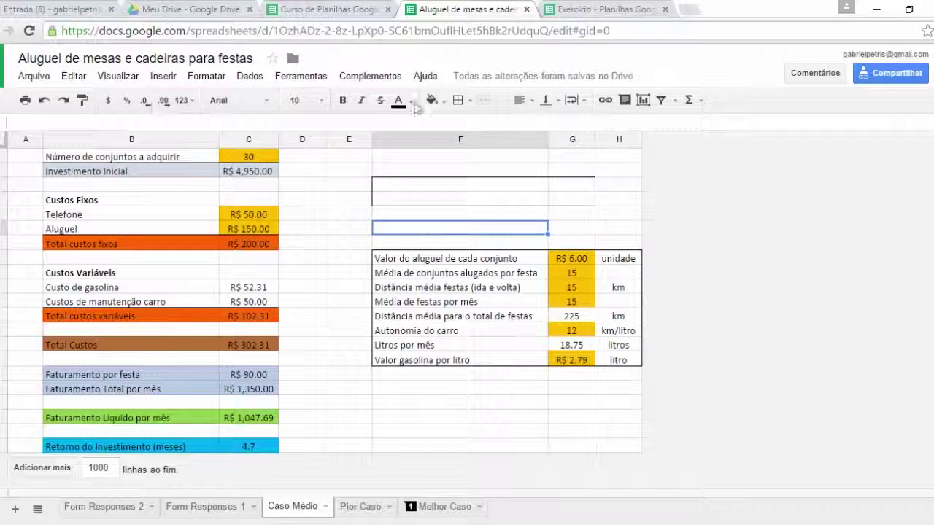
Step: Check the border colour and line style options, and undo the border around F7:G8
click(458, 100)
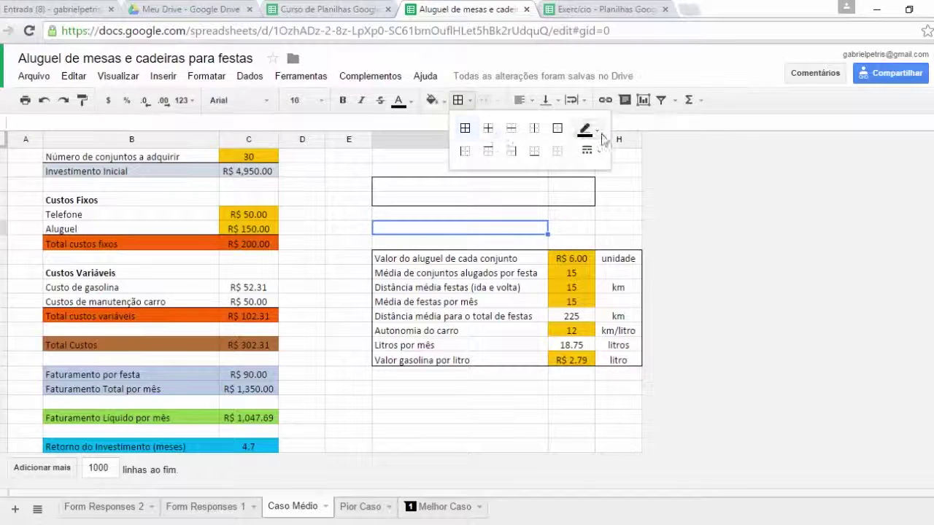
click(342, 215)
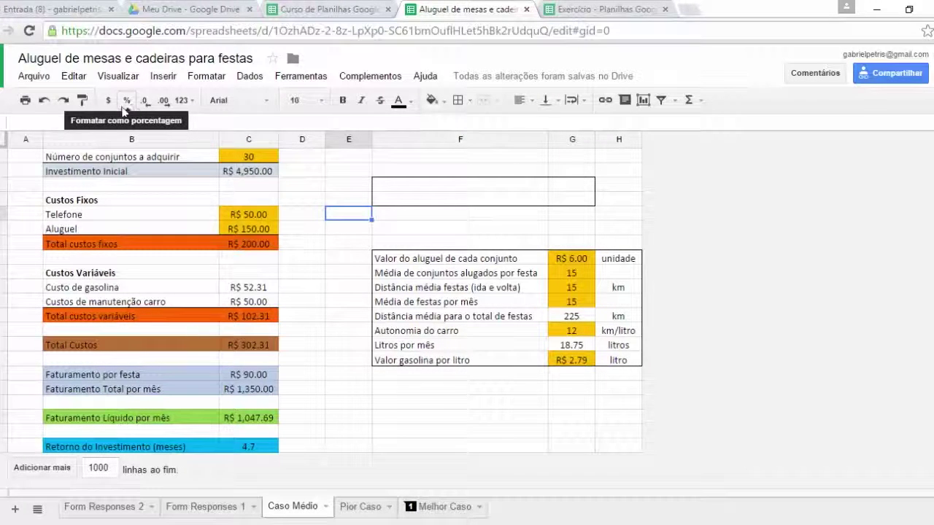
click(44, 100)
click(209, 77)
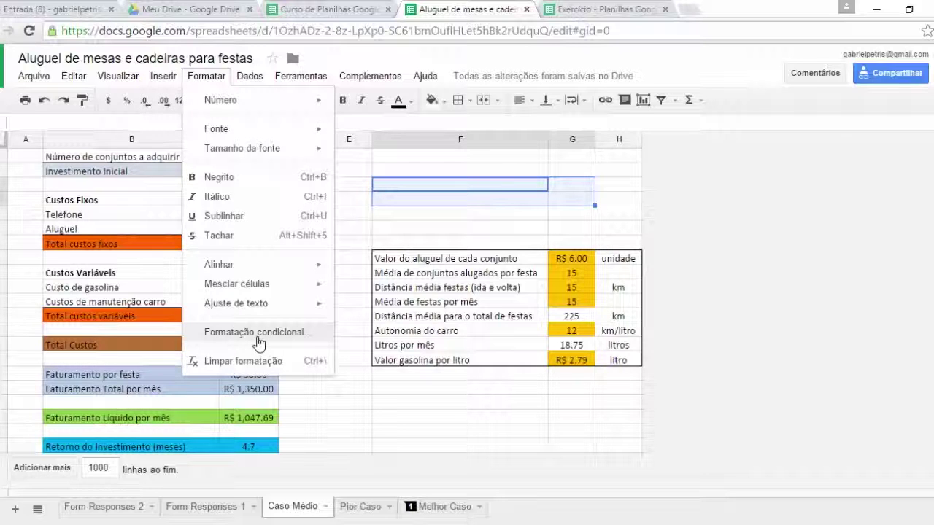
click(460, 226)
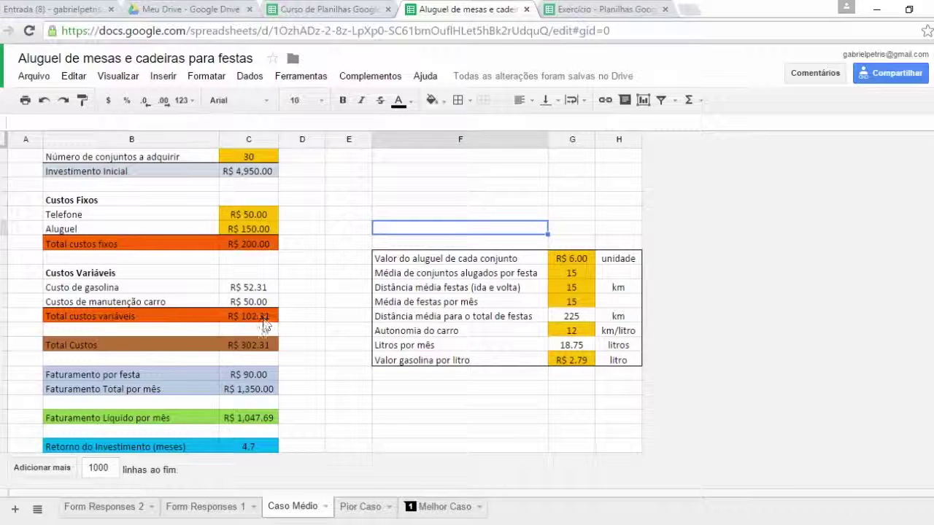
scroll(323, 285, up, 2)
scroll(321, 288, down, 2)
Step: Open the conditional formatting rules for the Faturamento Líquido por mês value in cell C23
click(261, 389)
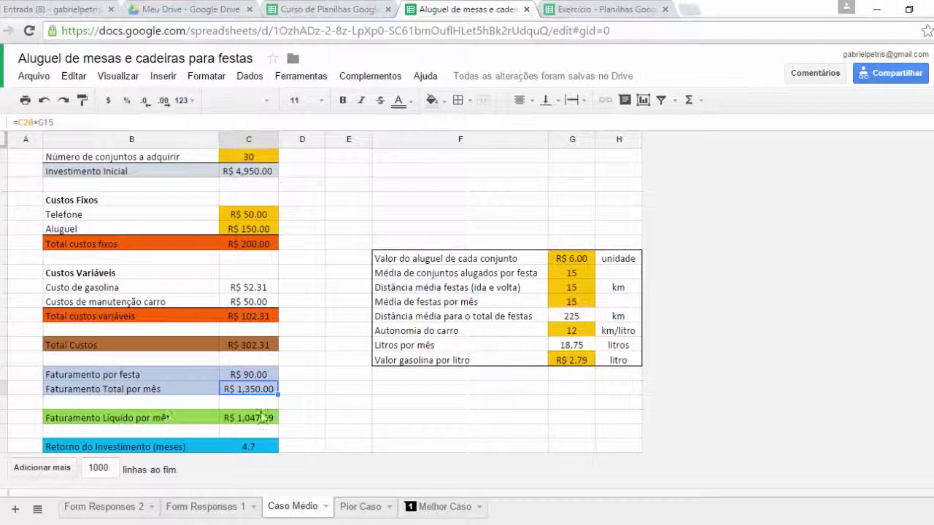
click(264, 425)
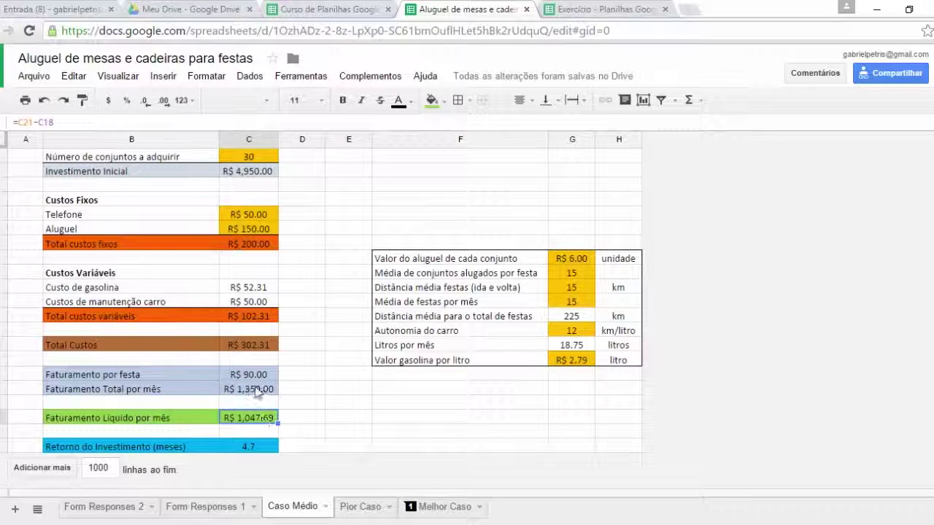
click(58, 121)
click(165, 77)
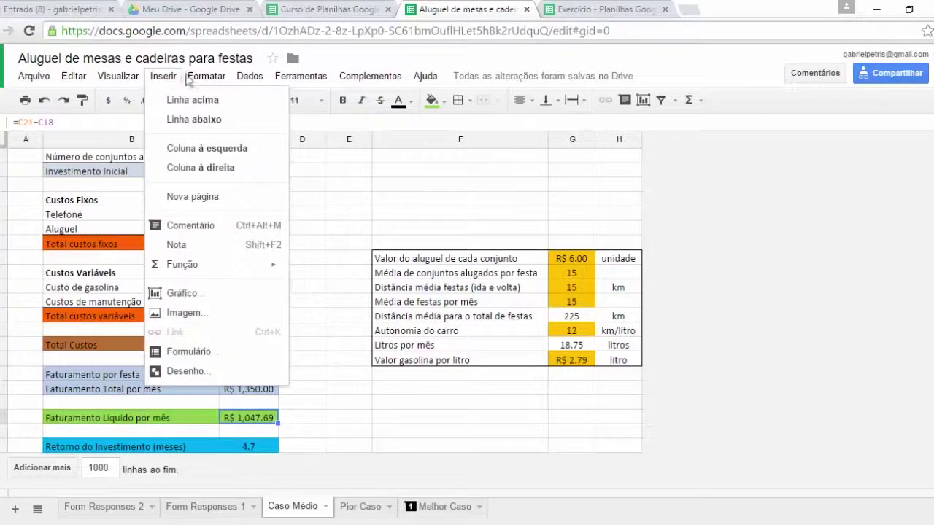
mouse_move(204, 76)
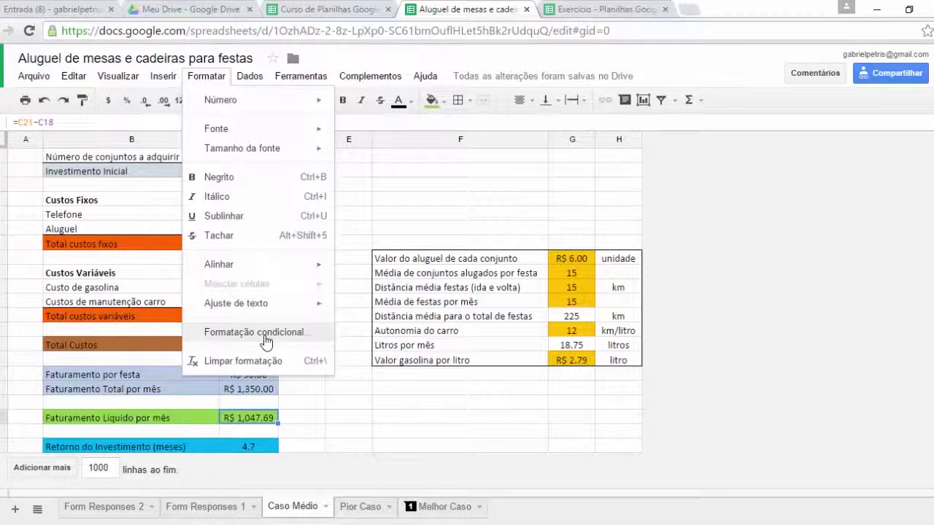
right_click(257, 421)
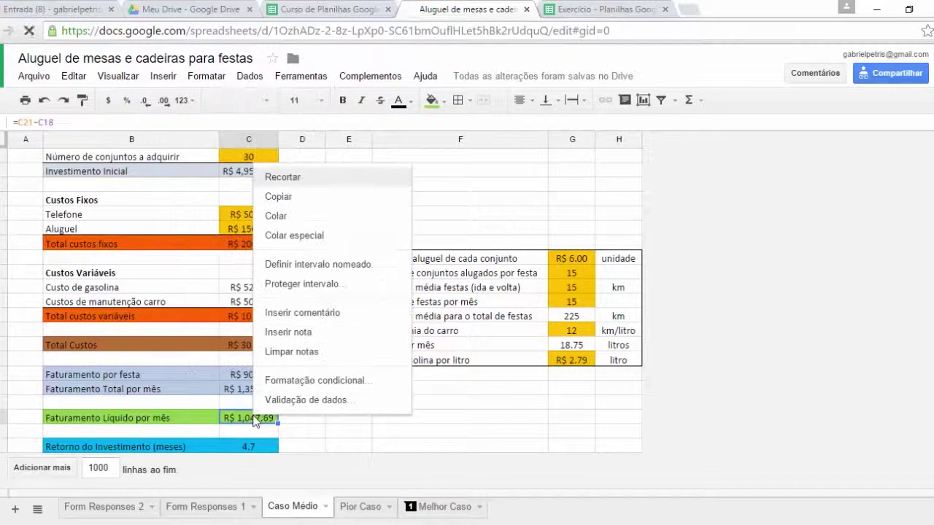
click(313, 382)
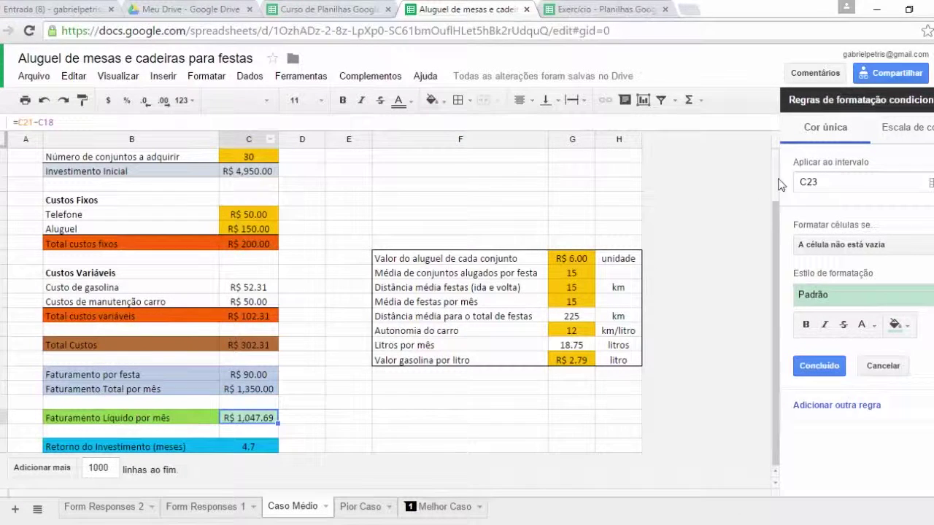
Step: Set the rule's condition for C23 to "Maior ou igual a" with the value 1000
click(828, 245)
click(810, 245)
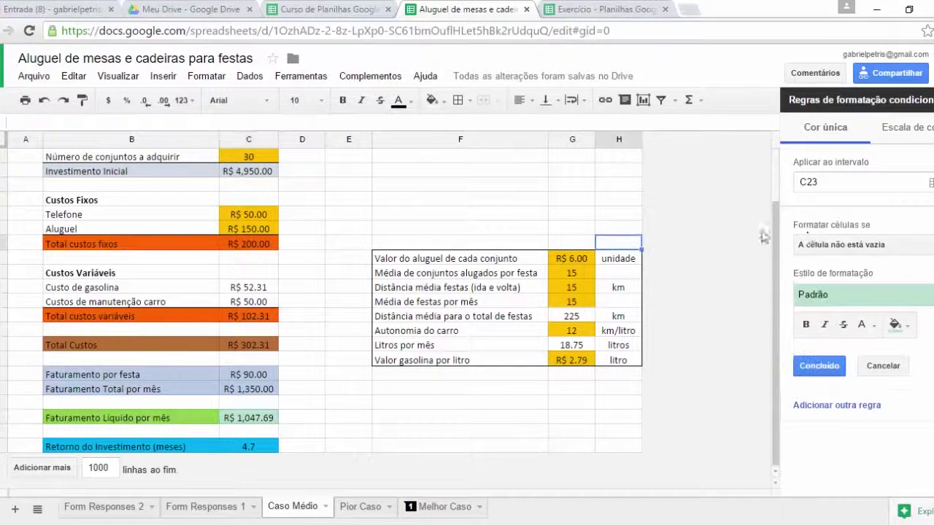
click(861, 248)
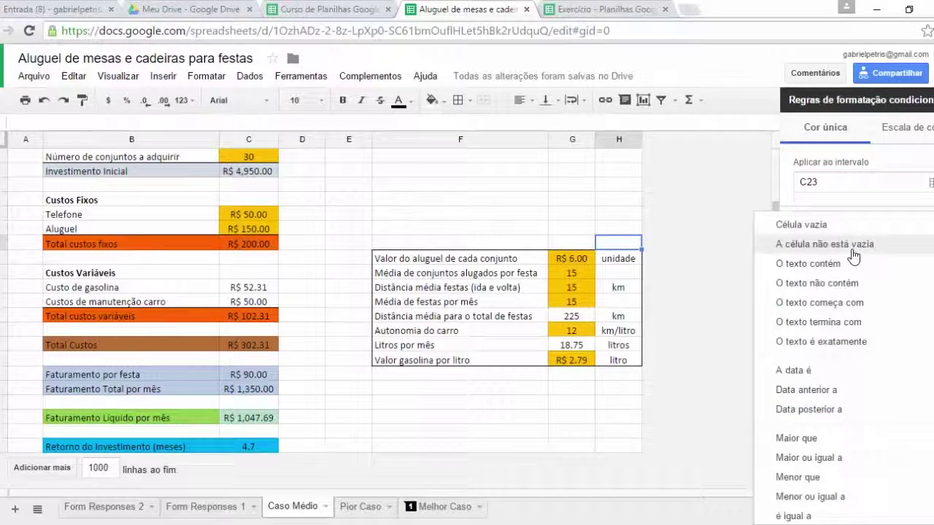
click(809, 457)
click(815, 270)
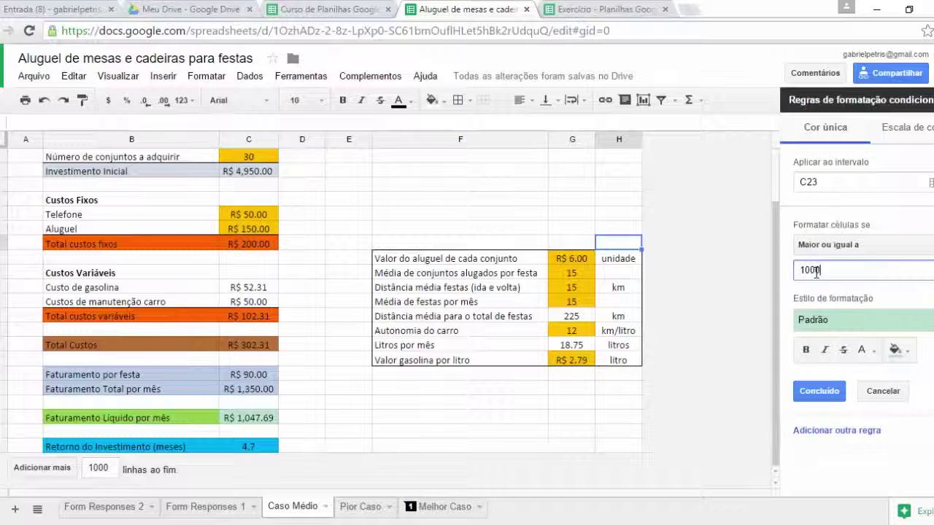
text(1000)
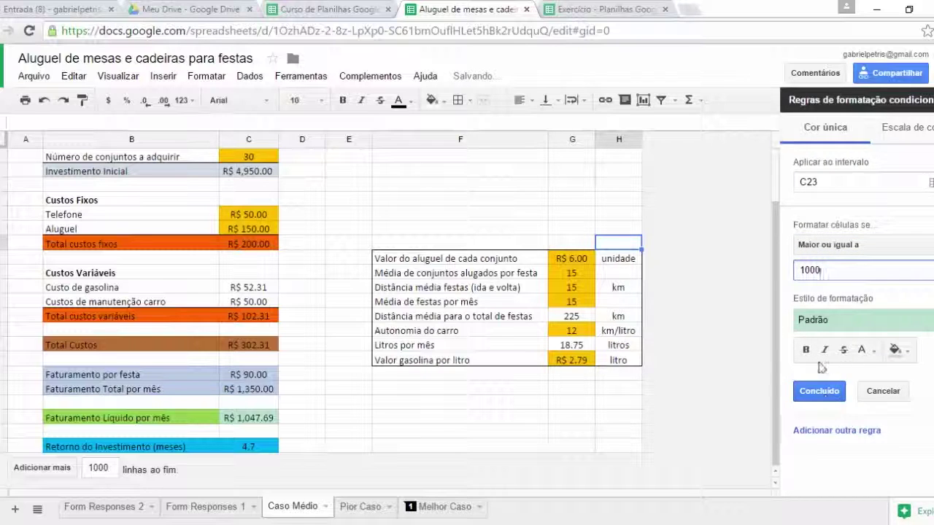
Step: Give the C23 rule bold blue text as its formatting style and save the rule
click(866, 358)
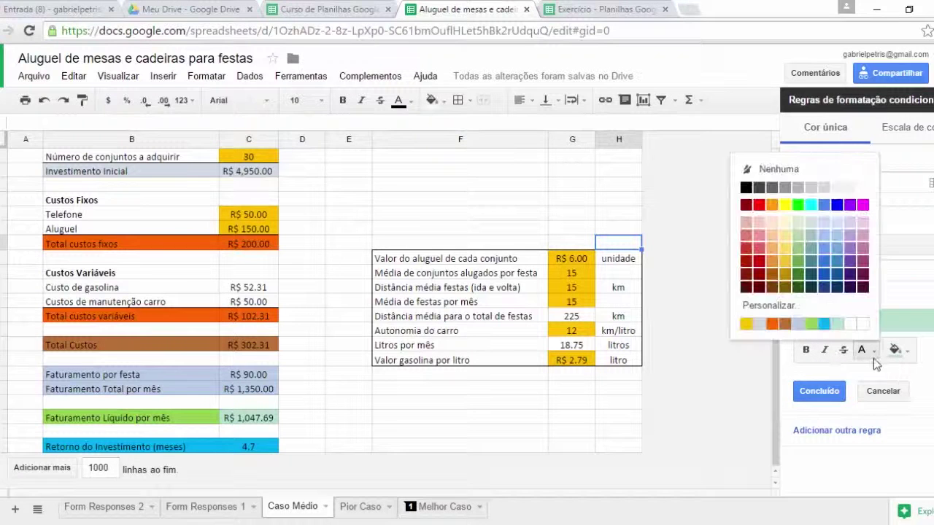
click(836, 205)
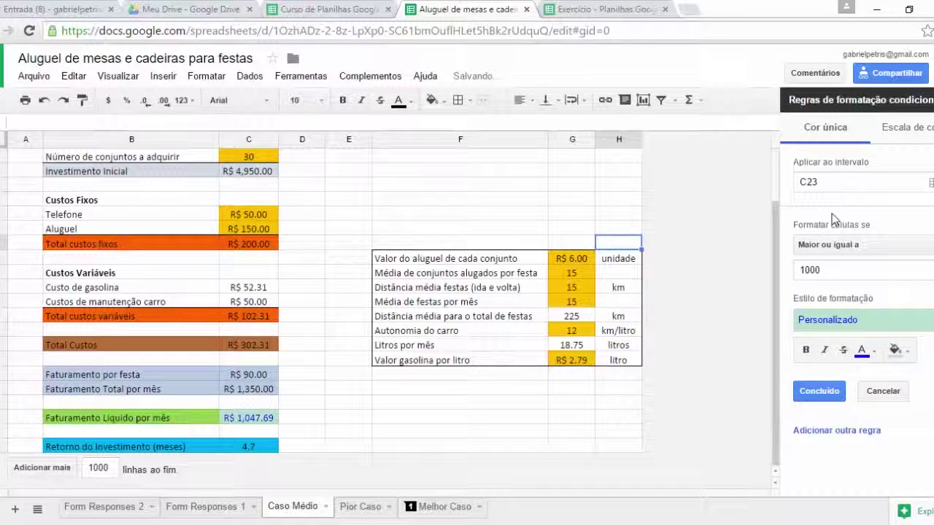
click(805, 349)
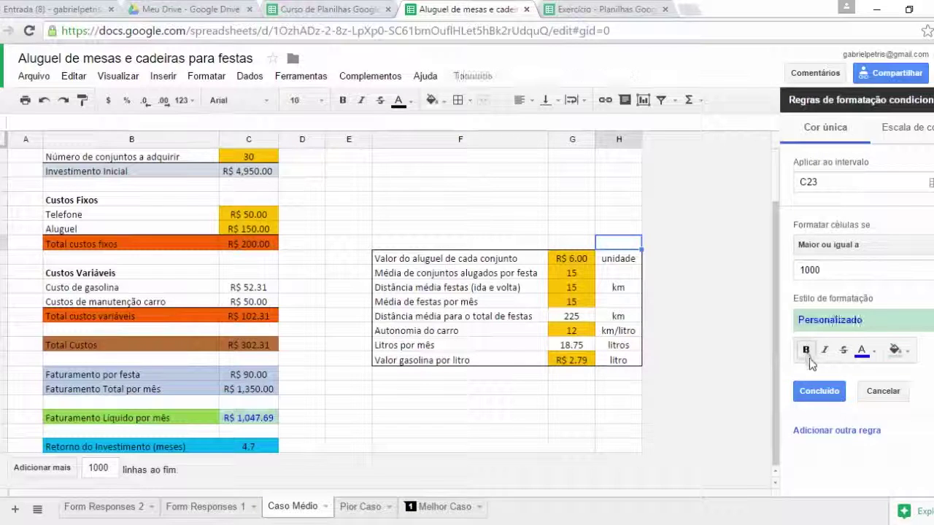
click(820, 392)
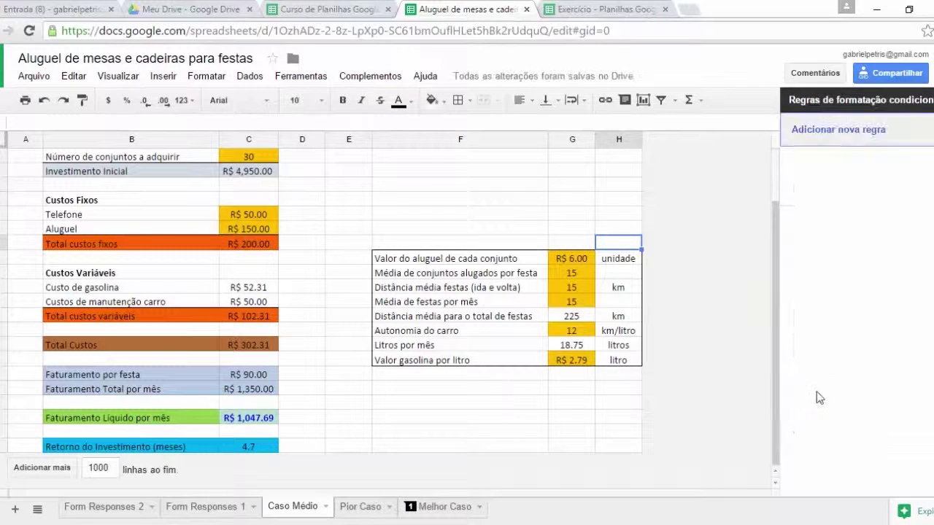
Step: Add a second conditional formatting rule and set its range to cell C23
click(842, 135)
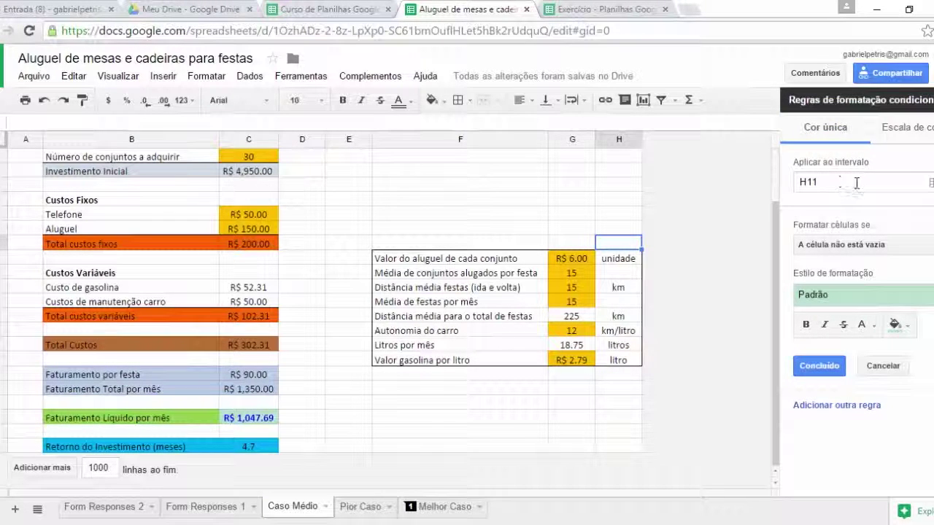
click(254, 421)
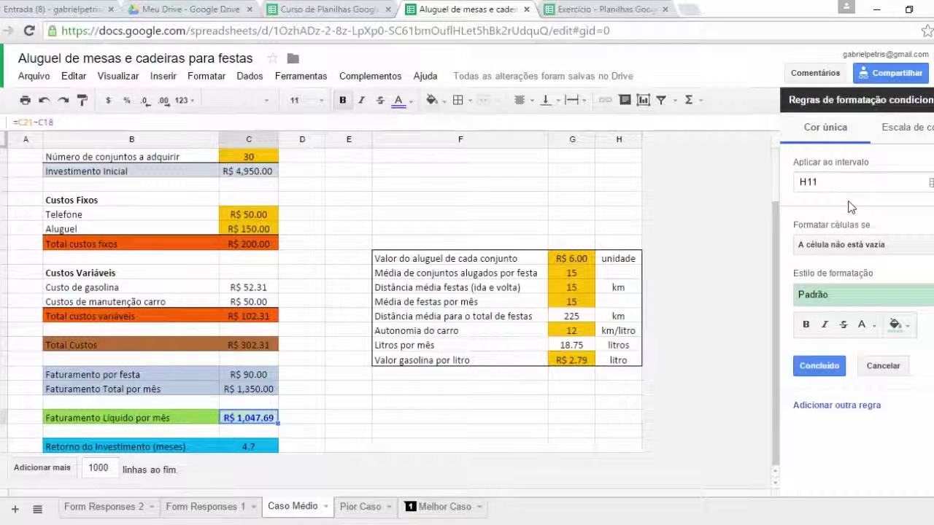
click(931, 187)
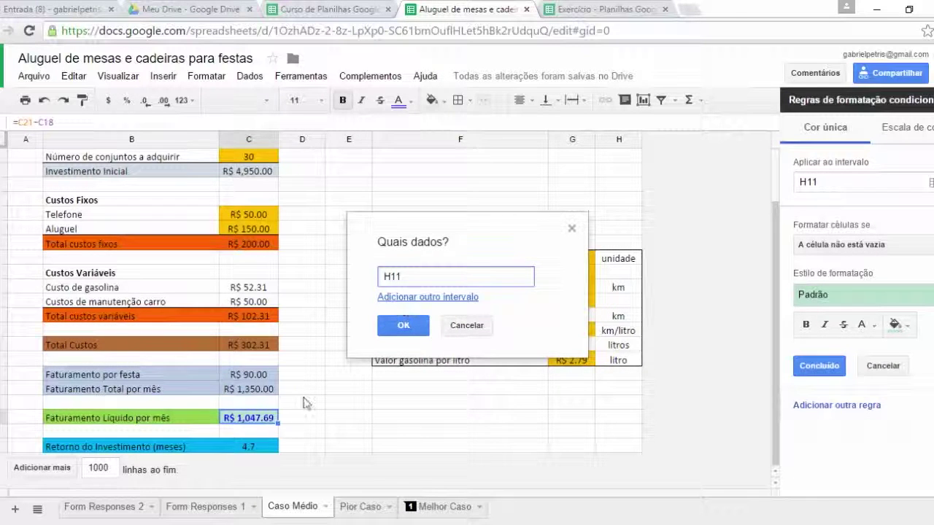
click(301, 418)
click(248, 420)
click(400, 326)
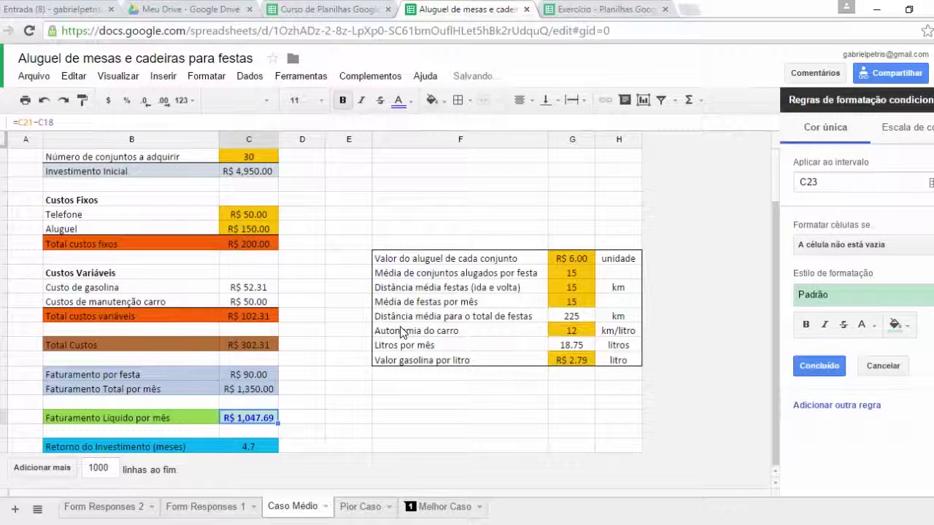
Step: Set the second C23 rule's condition to "Menor que" with the value 1000
click(811, 248)
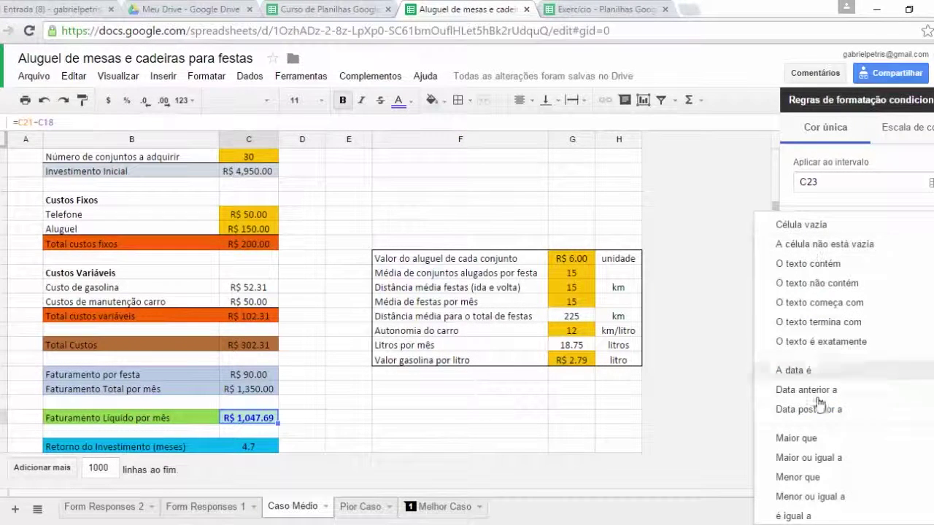
click(817, 478)
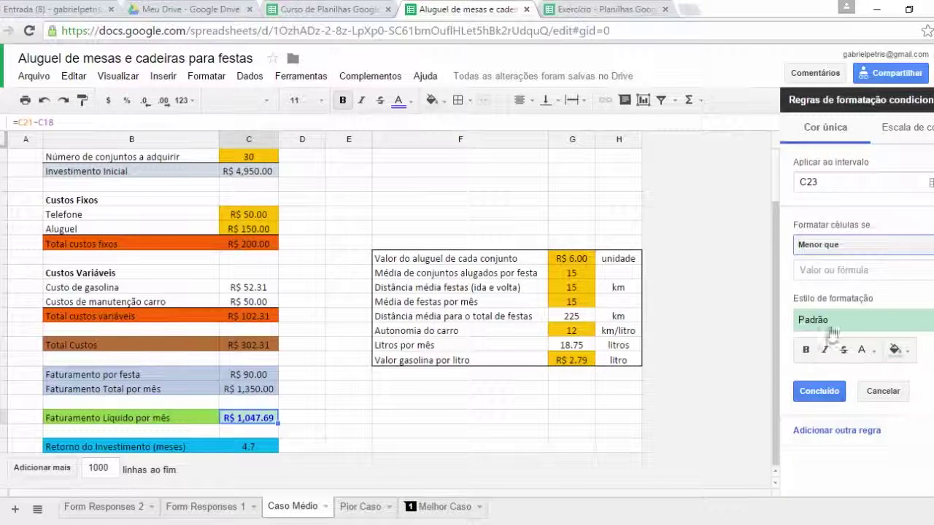
click(844, 271)
text(1000)
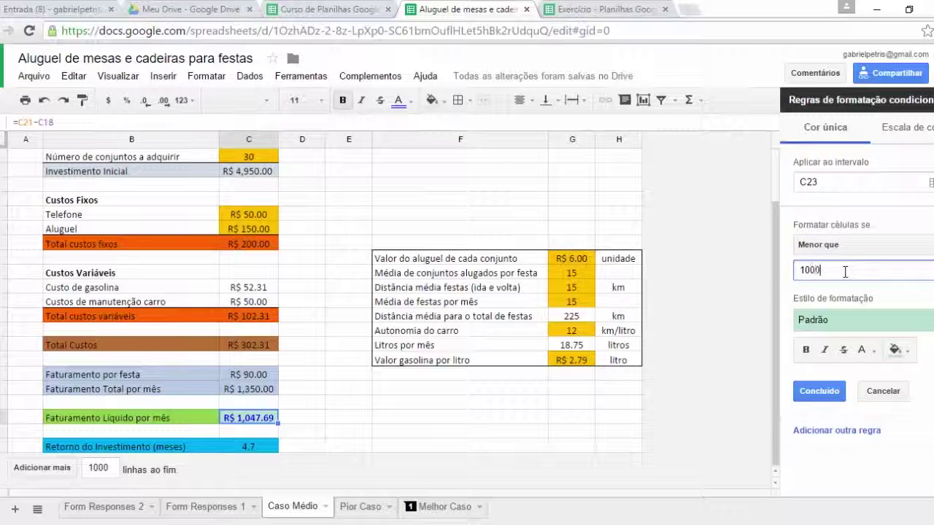
Step: Give the "Menor que" rule bold red text, save it, and close the conditional formatting rules
click(873, 351)
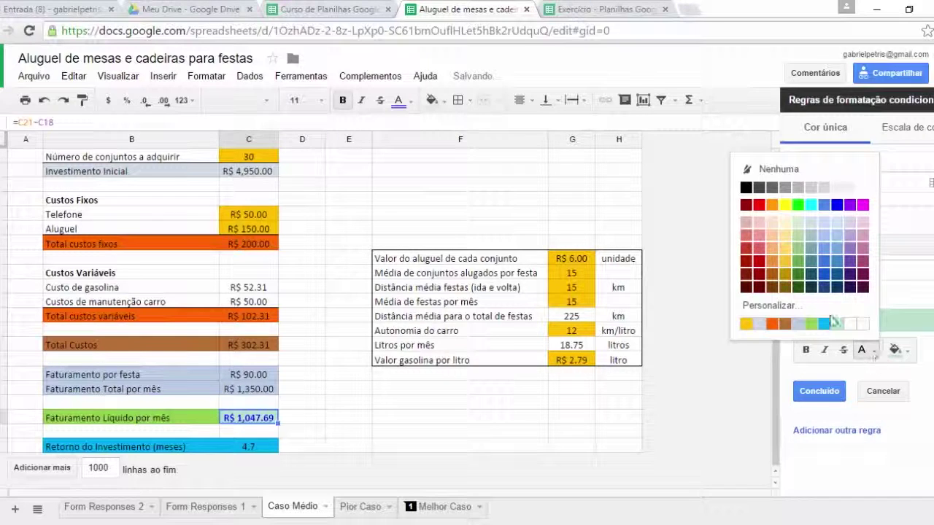
click(758, 205)
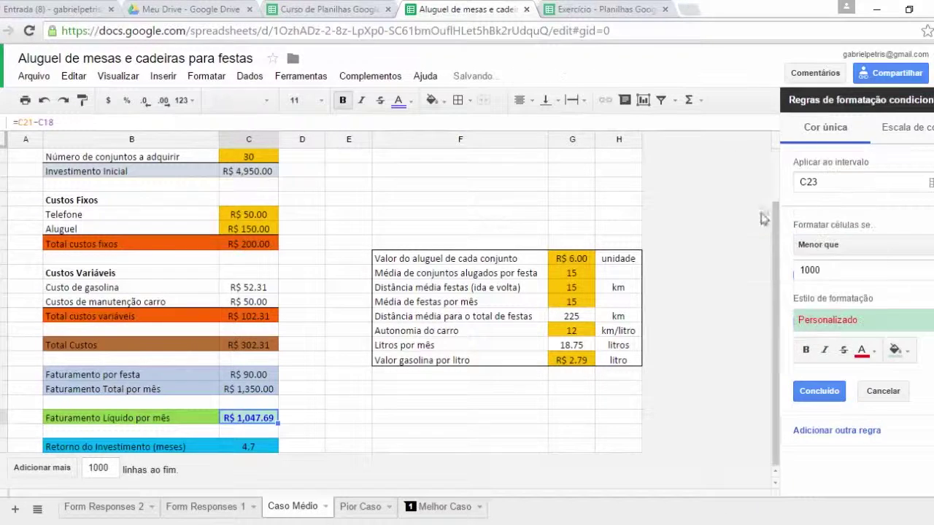
click(806, 350)
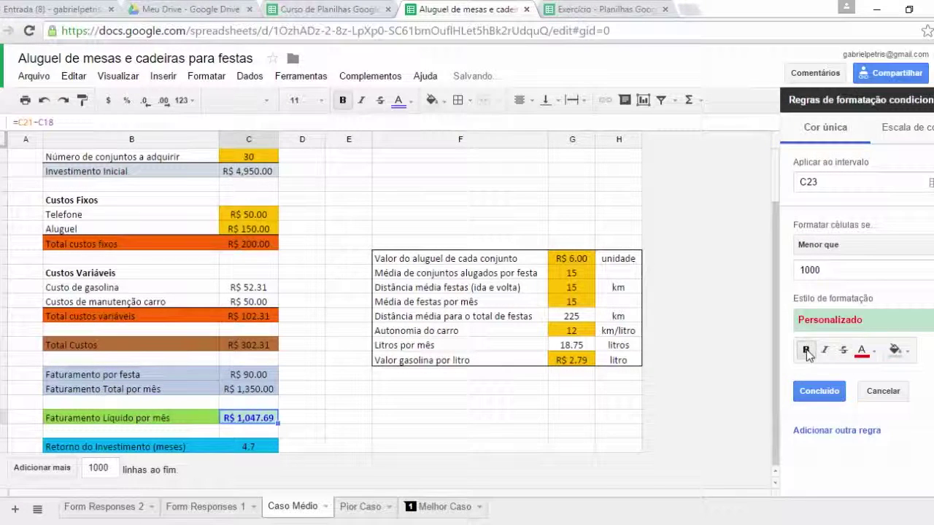
click(818, 392)
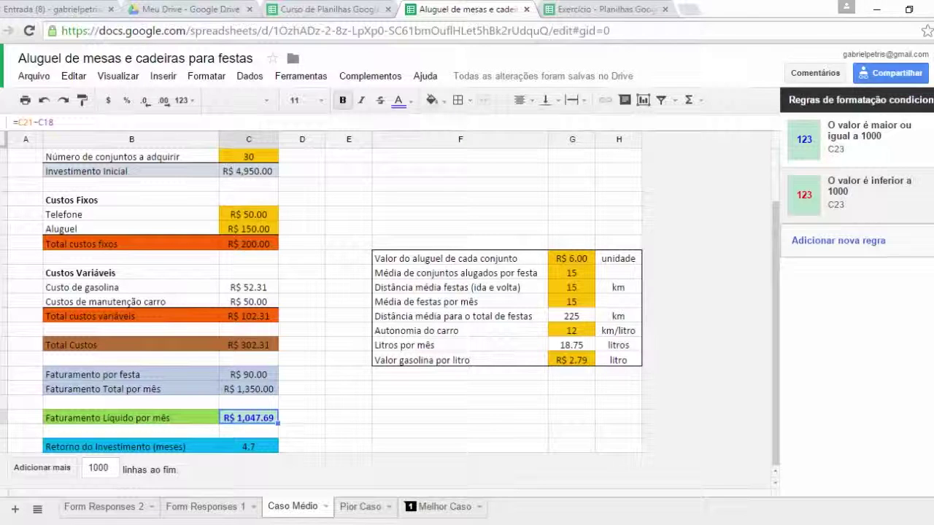
click(928, 100)
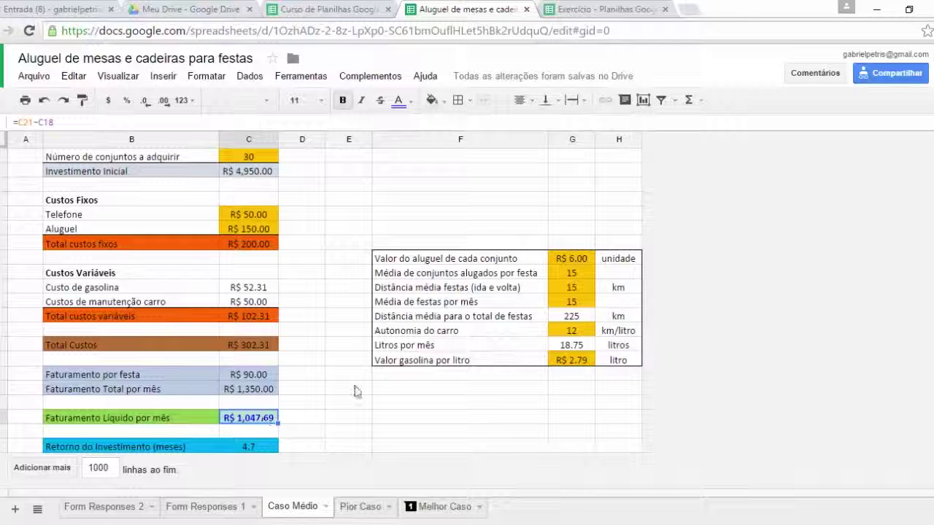
Step: Set "Média de festas por mês" to 10 to test the formatting rules
click(566, 299)
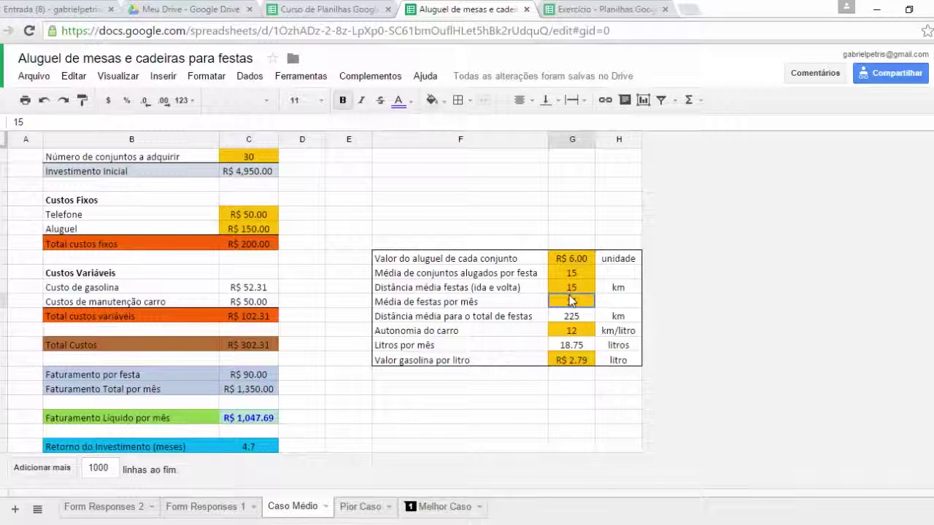
text(10)
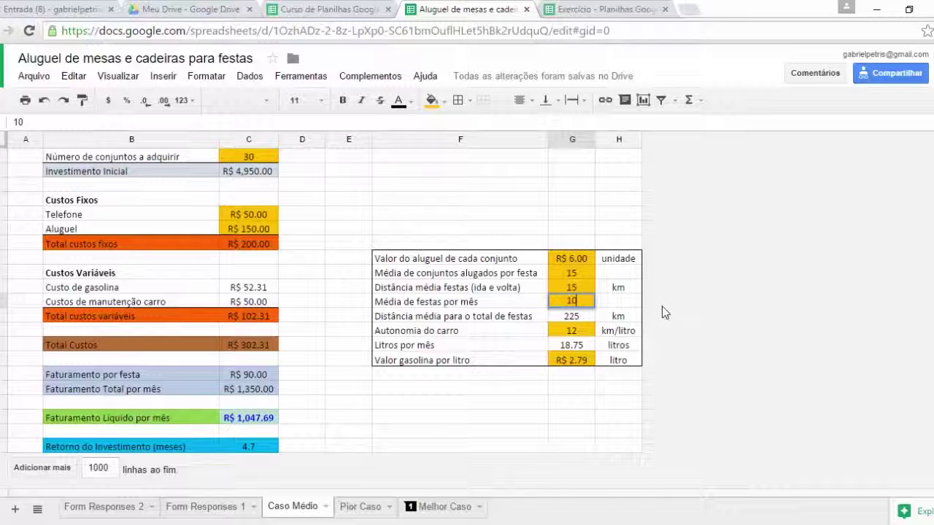
key(Return)
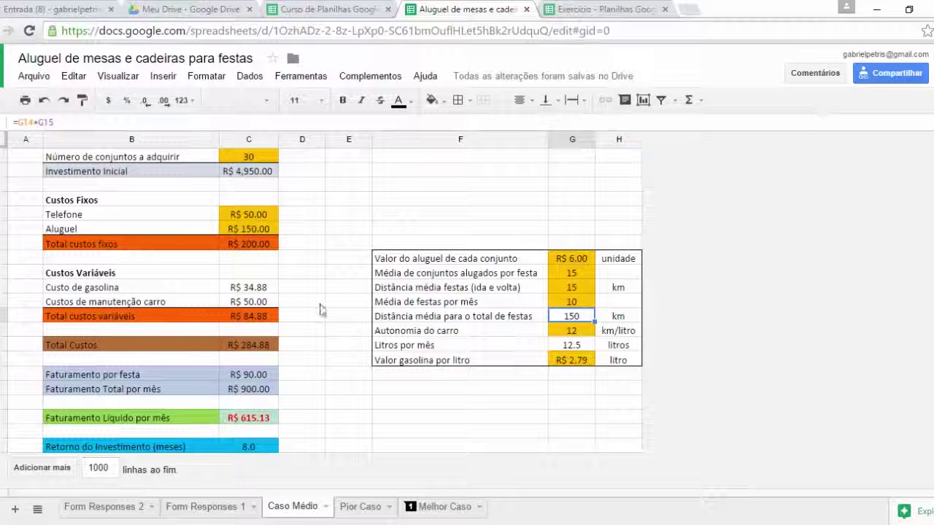
Step: Review the condition types available for a new C23 conditional formatting rule, and close the rules without adding one
right_click(261, 421)
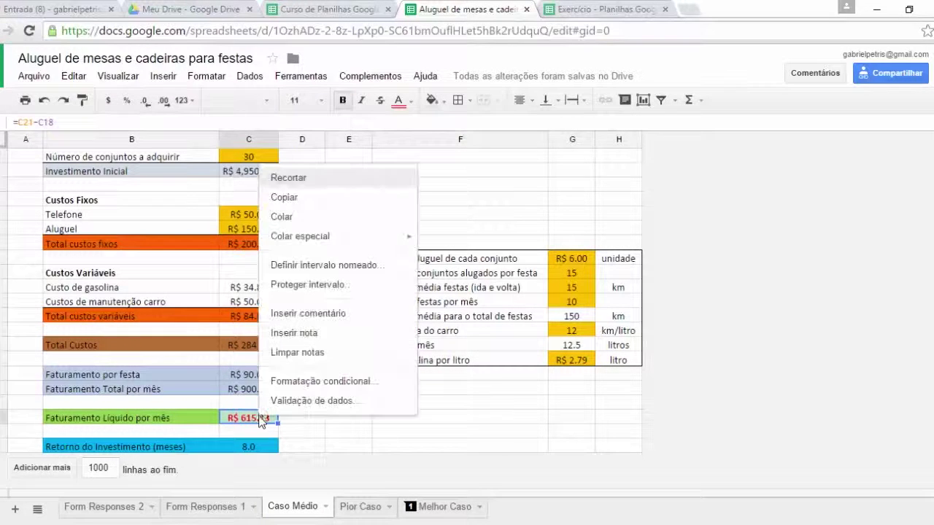
click(302, 381)
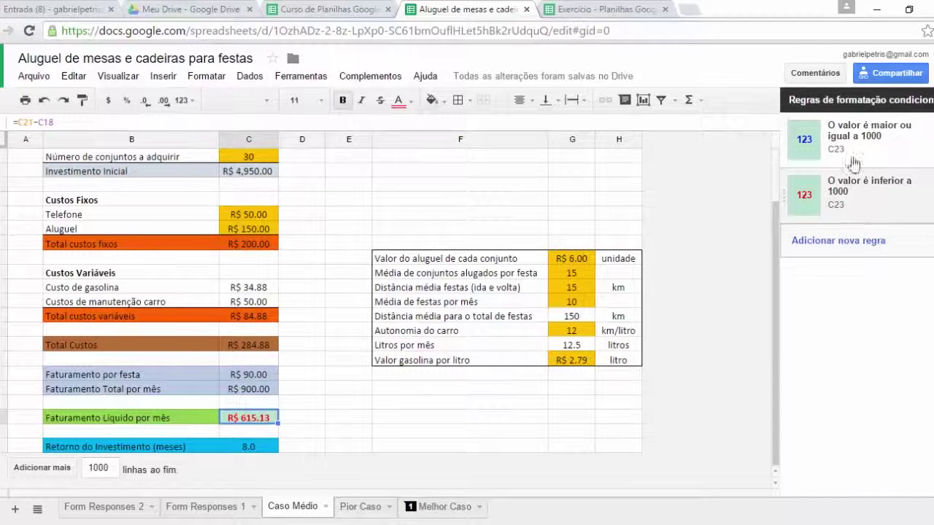
click(843, 241)
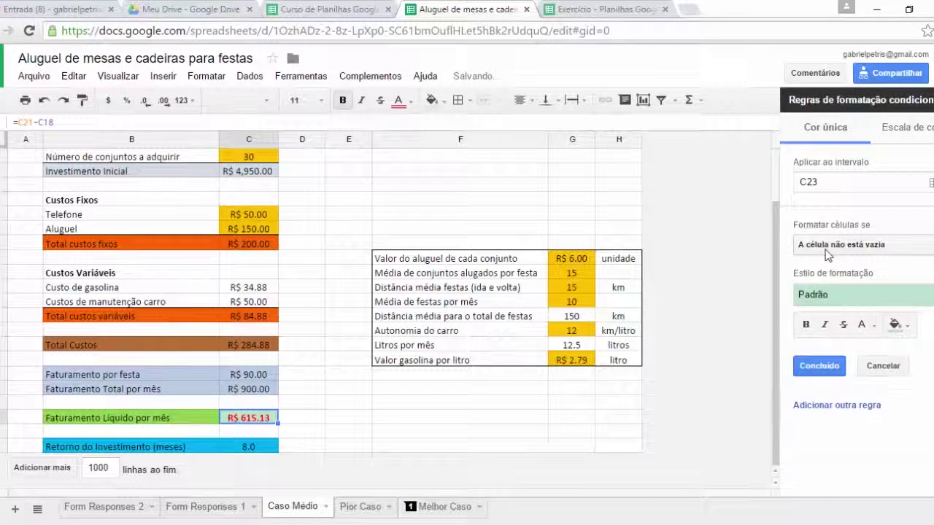
click(826, 249)
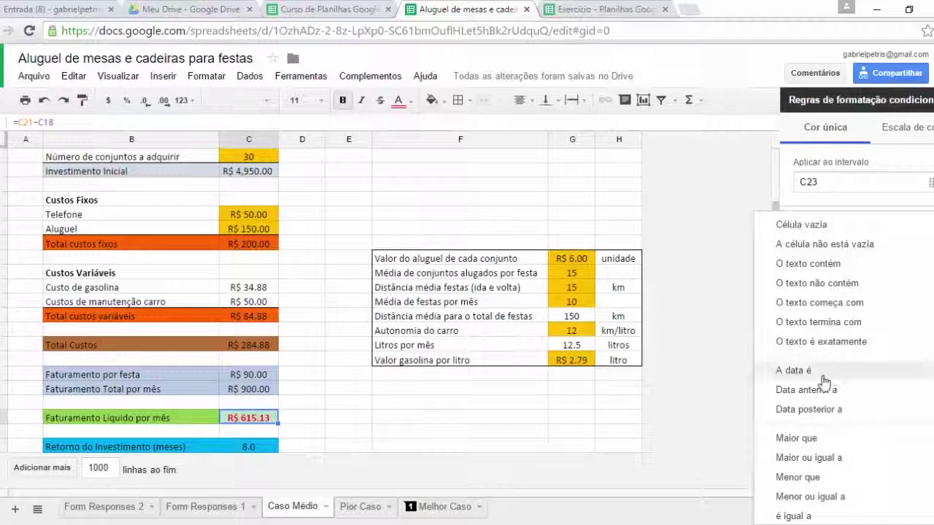
scroll(806, 414, down, 2)
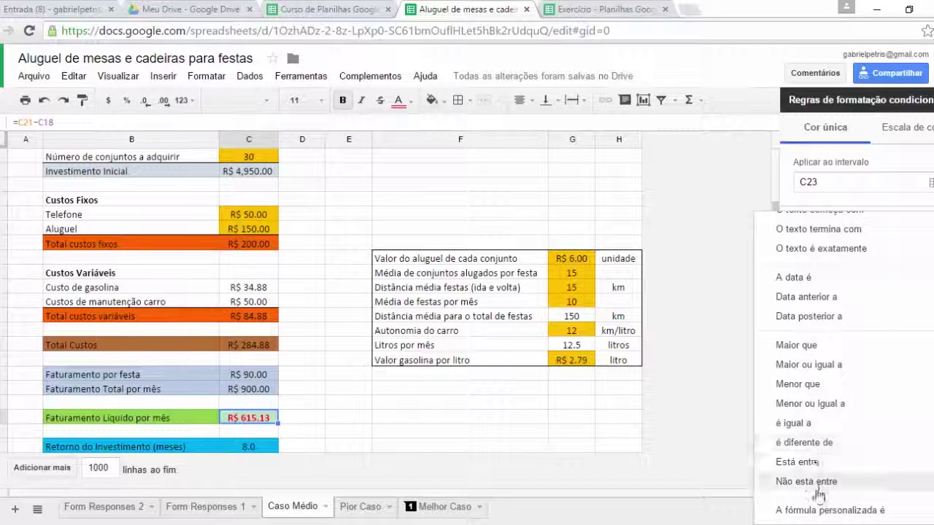
click(712, 252)
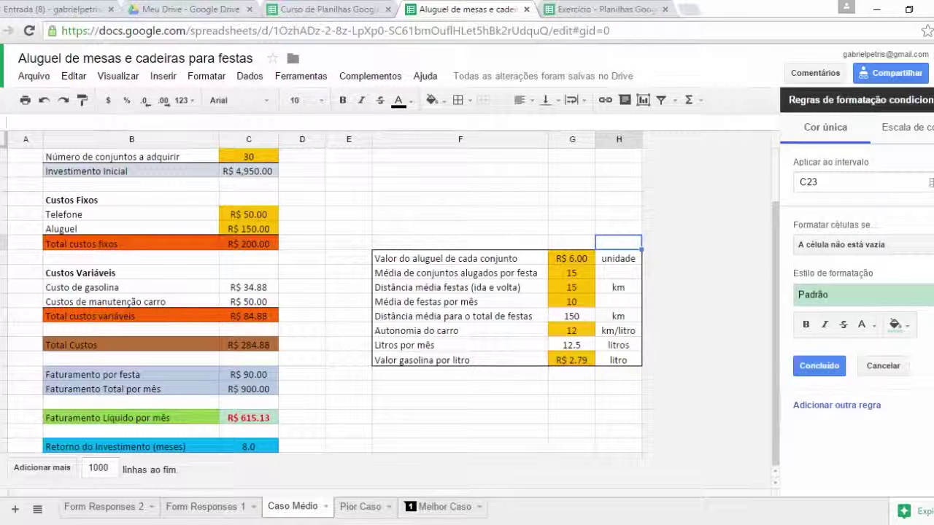
click(933, 100)
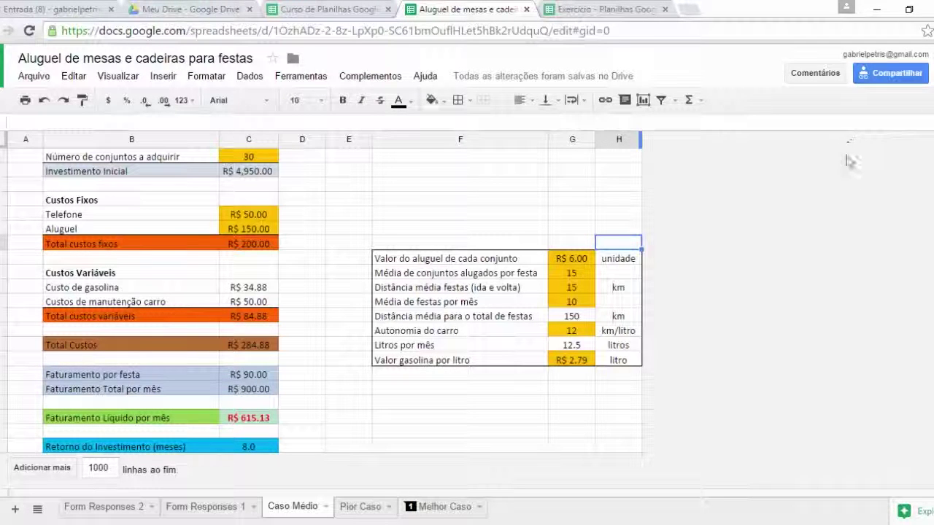
Step: Left-align the legend text "valores alterados para simulação em relação ao caso médio" in column F, and centre it again
scroll(807, 192, up, 2)
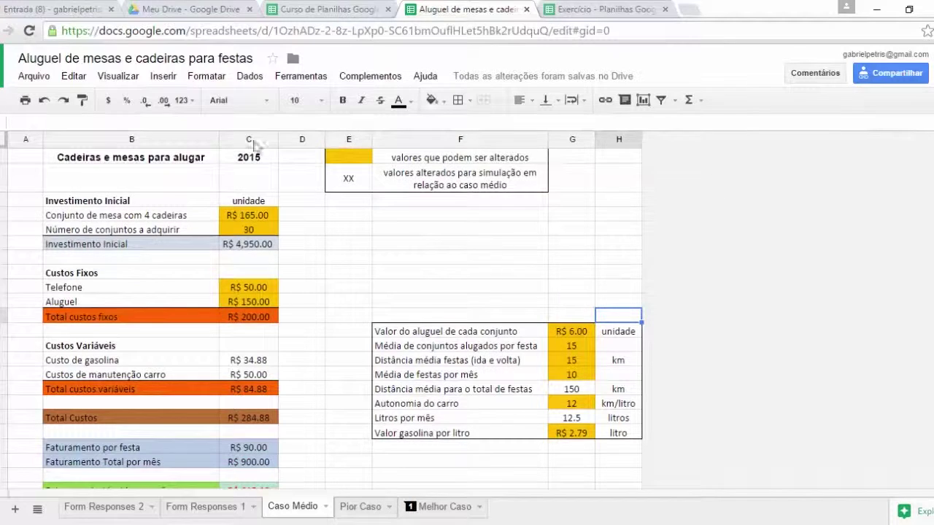
click(205, 76)
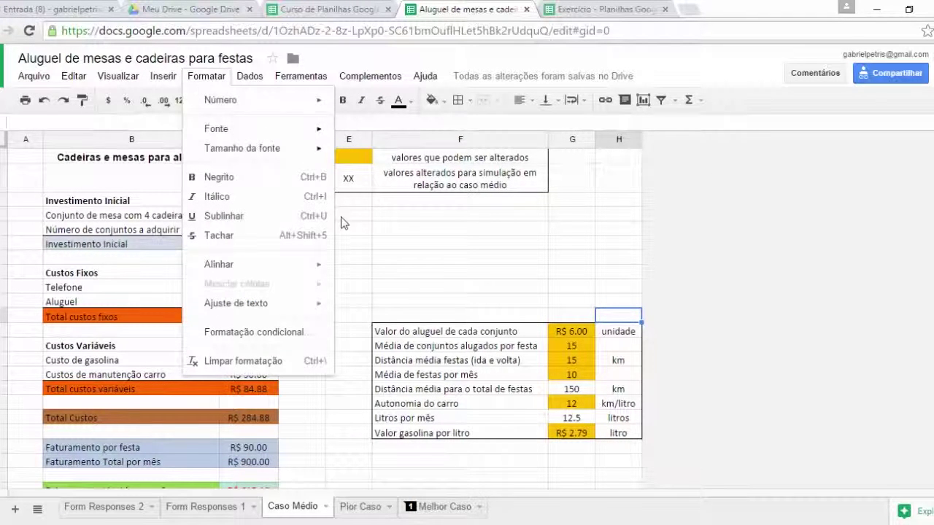
click(419, 260)
click(398, 182)
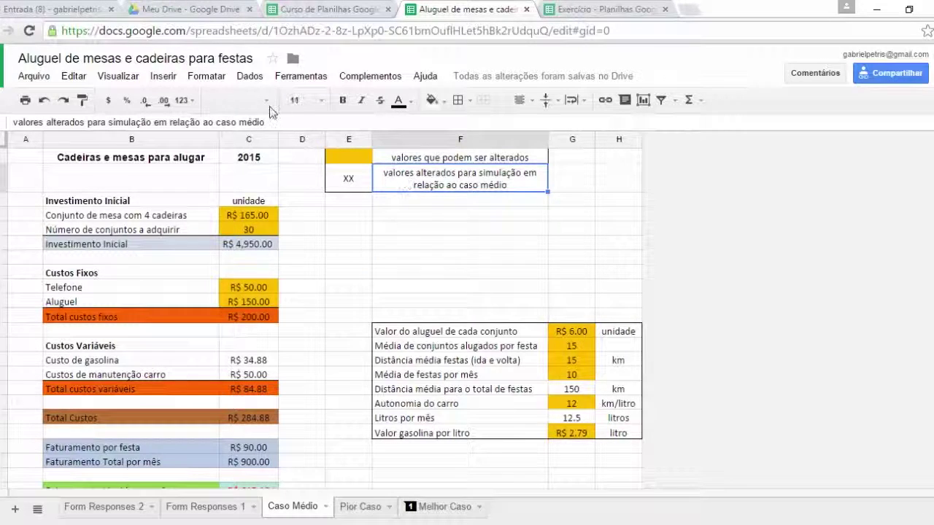
click(206, 76)
mouse_move(246, 266)
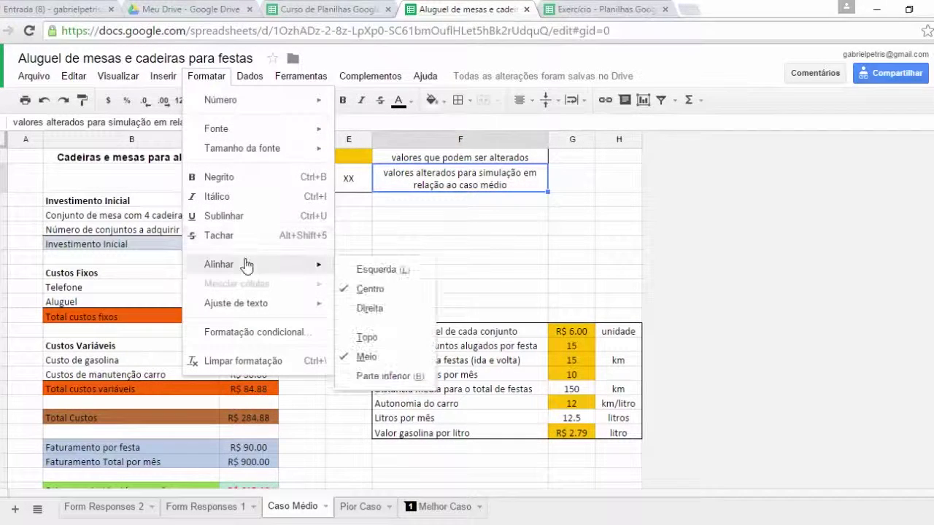
click(373, 270)
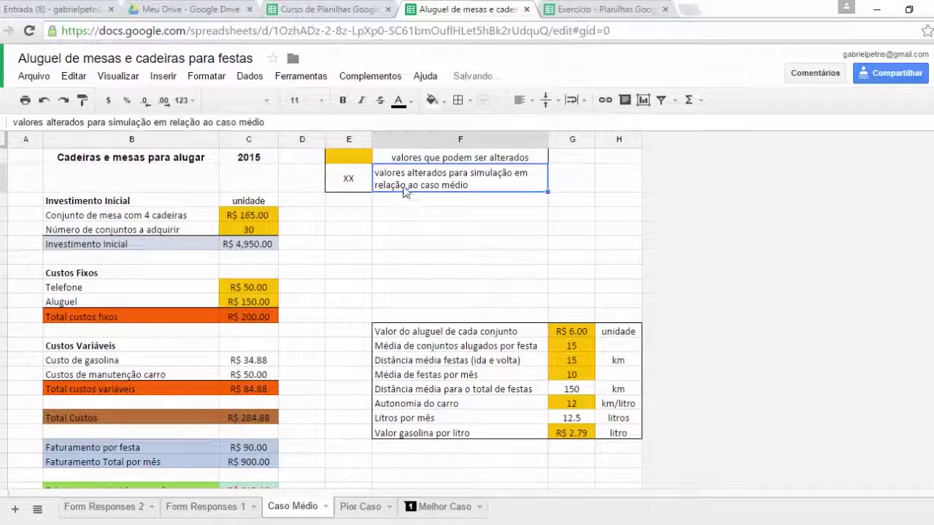
click(206, 76)
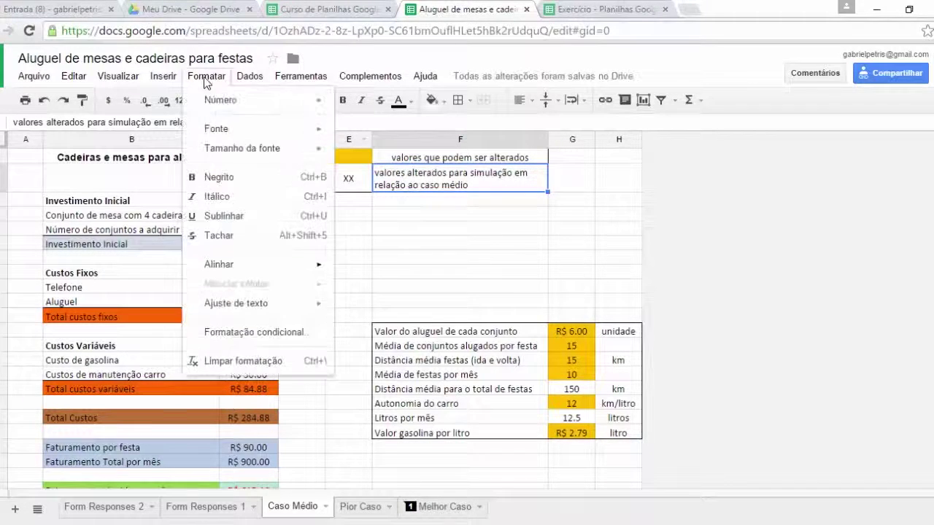
mouse_move(282, 273)
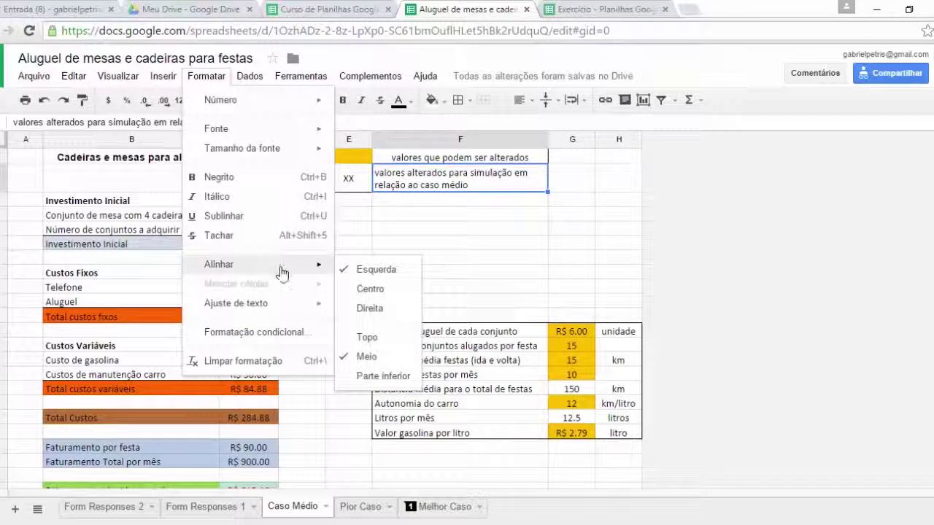
click(379, 289)
Step: Set the vertical alignment of the "valores alterados para simulação" legend cell to Topo
click(206, 76)
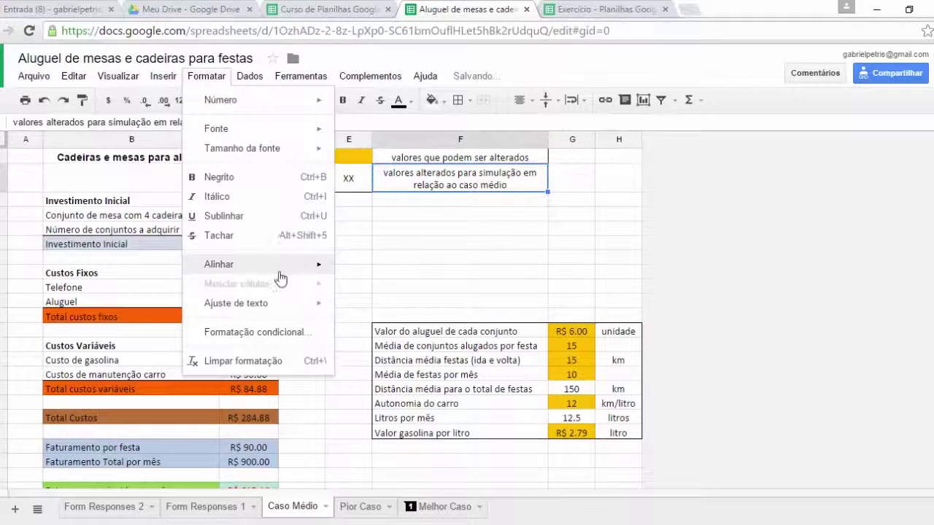
mouse_move(332, 267)
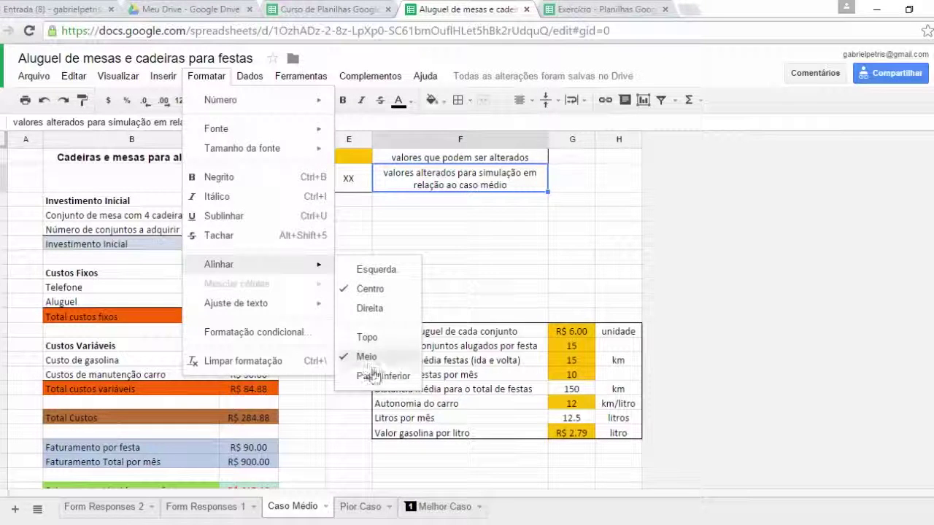
click(368, 337)
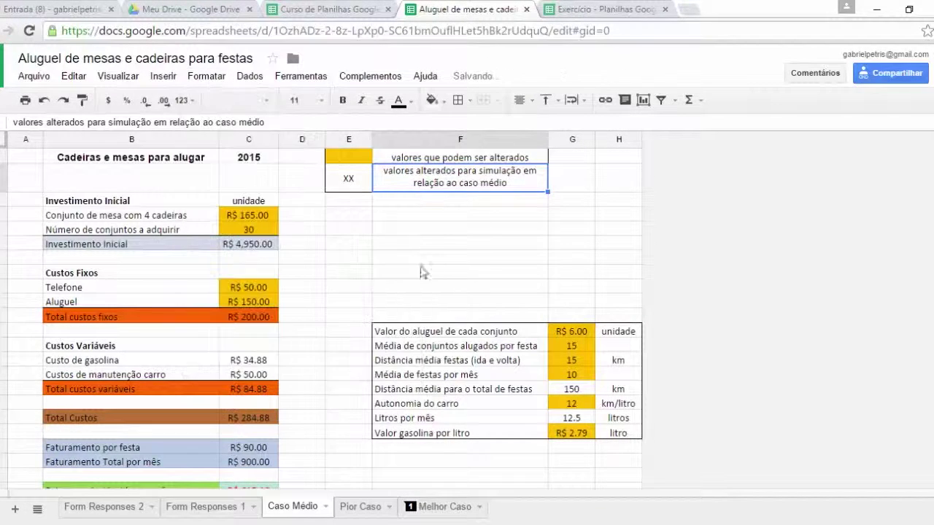
Step: Set the text wrapping of the "valores alterados para simulação" legend cell to Estourar
click(206, 75)
mouse_move(296, 268)
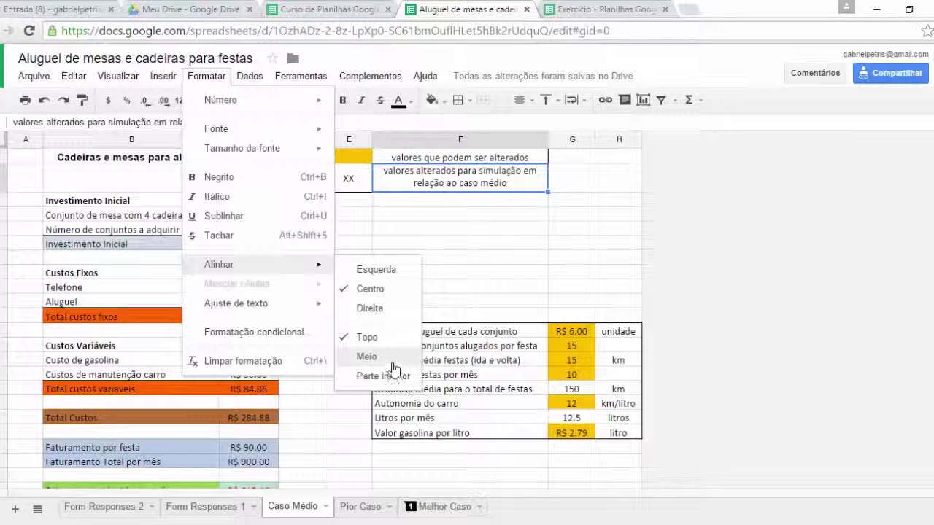
mouse_move(280, 310)
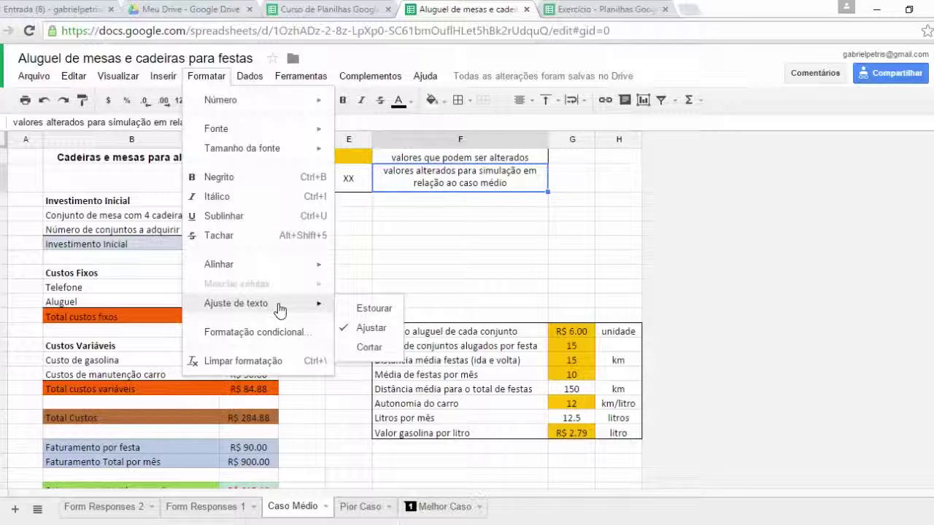
click(372, 308)
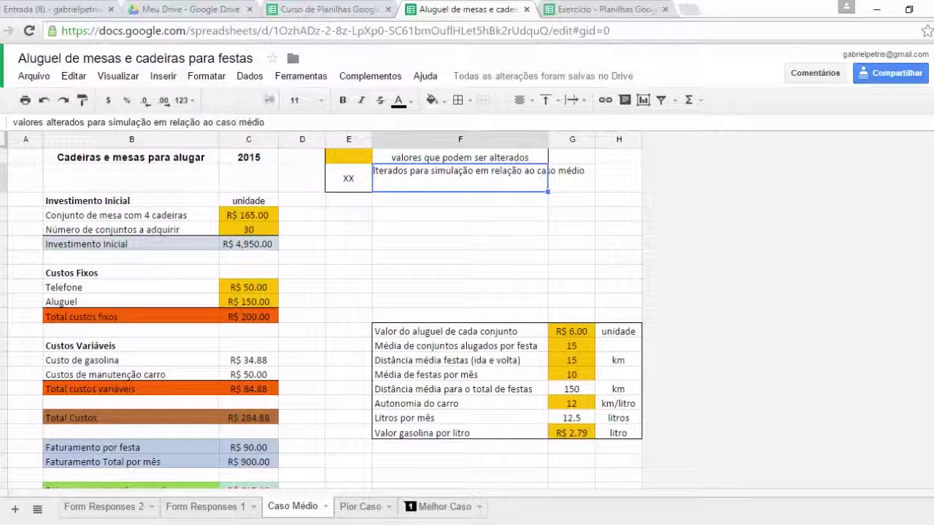
Step: Try the Cortar text wrapping on the "valores alterados para simulação" legend cell, and undo it
click(207, 76)
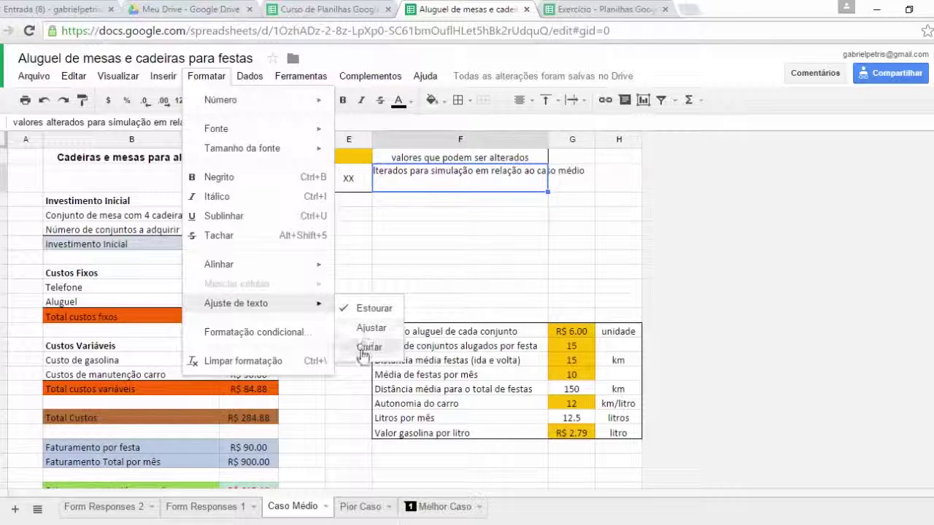
click(369, 348)
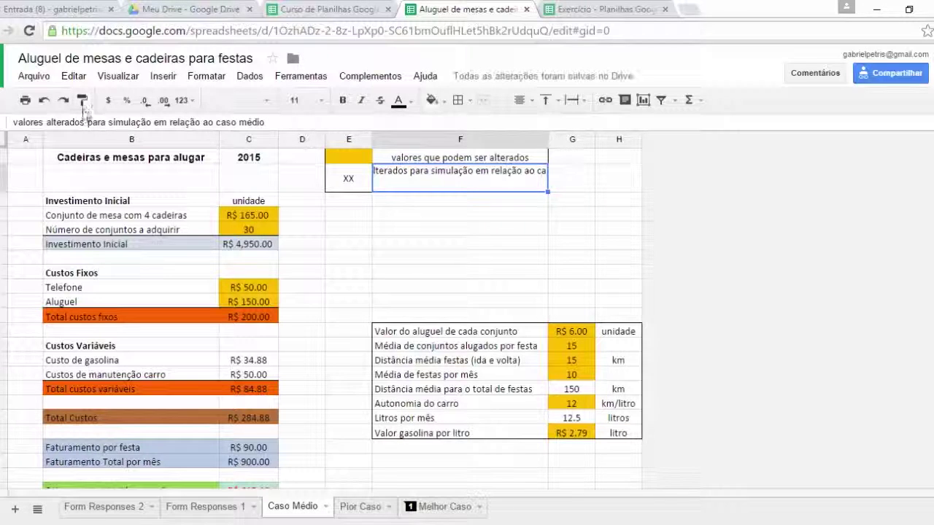
click(45, 100)
Step: Set the "valores alterados para simulação em relação ao caso médio" legend cell to wrap its text within the column width
click(207, 76)
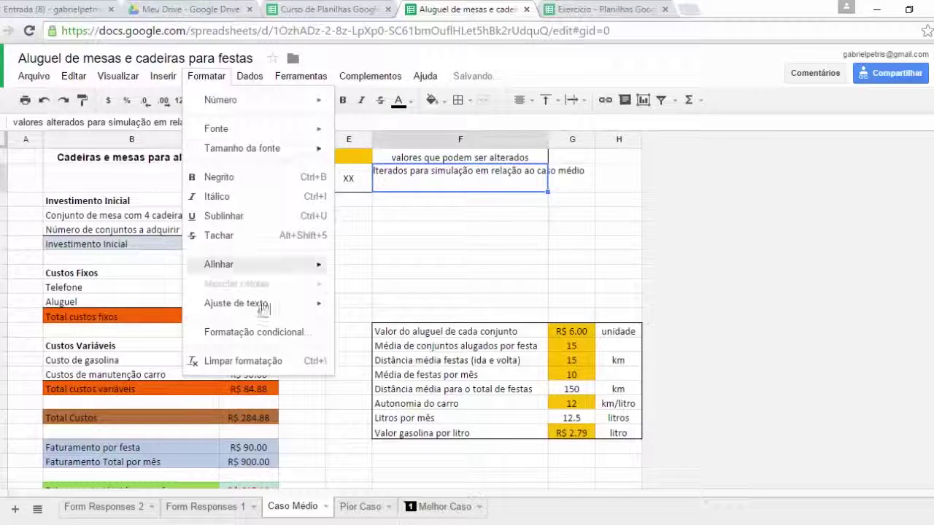
mouse_move(262, 303)
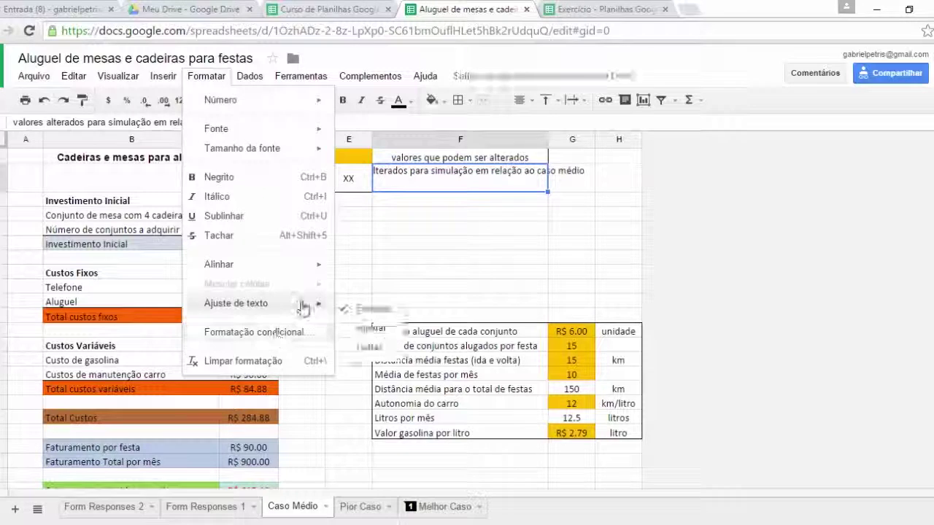
click(362, 329)
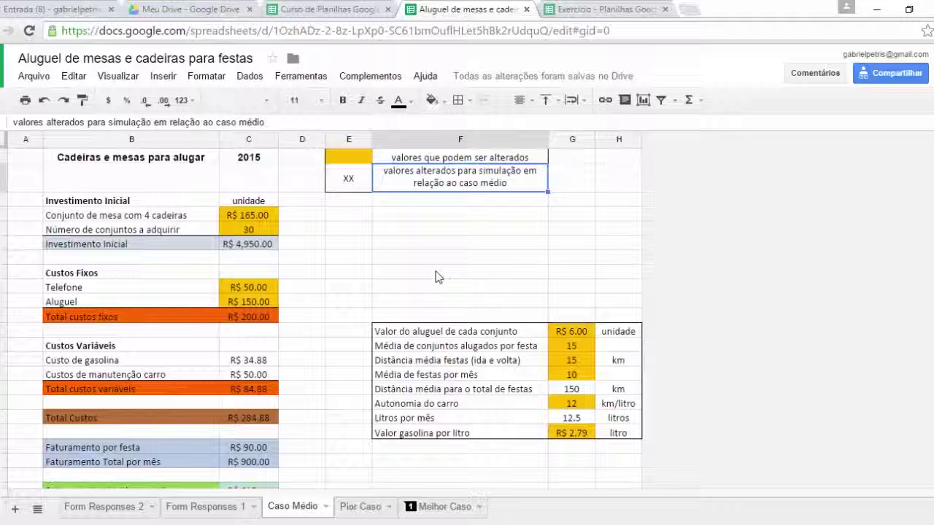
click(410, 248)
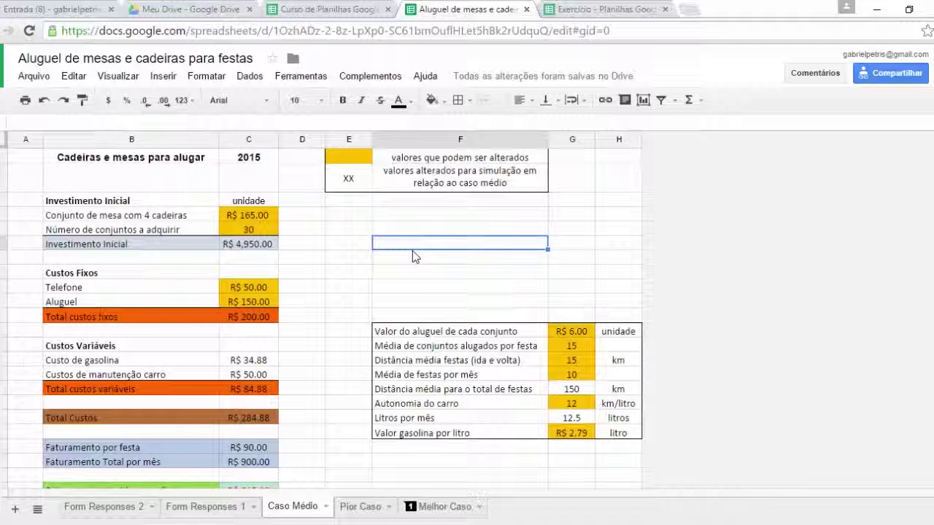
click(212, 78)
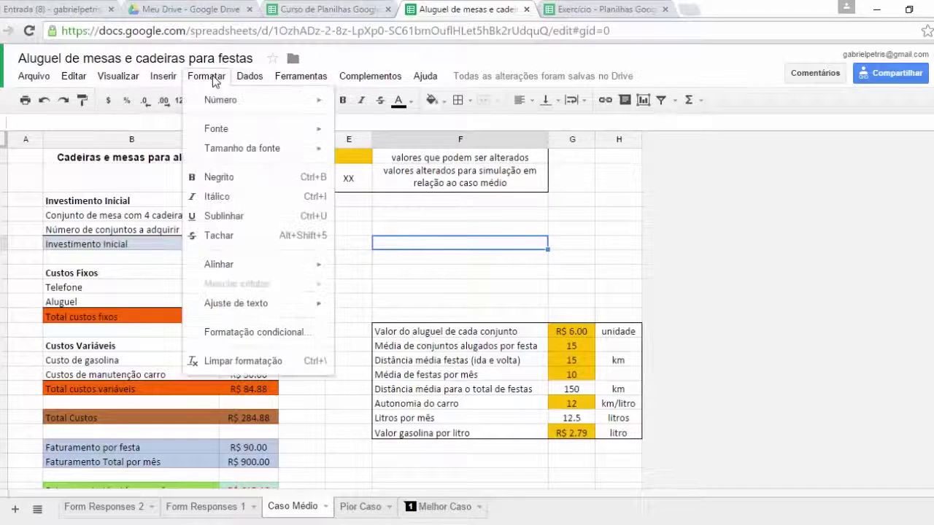
mouse_move(246, 77)
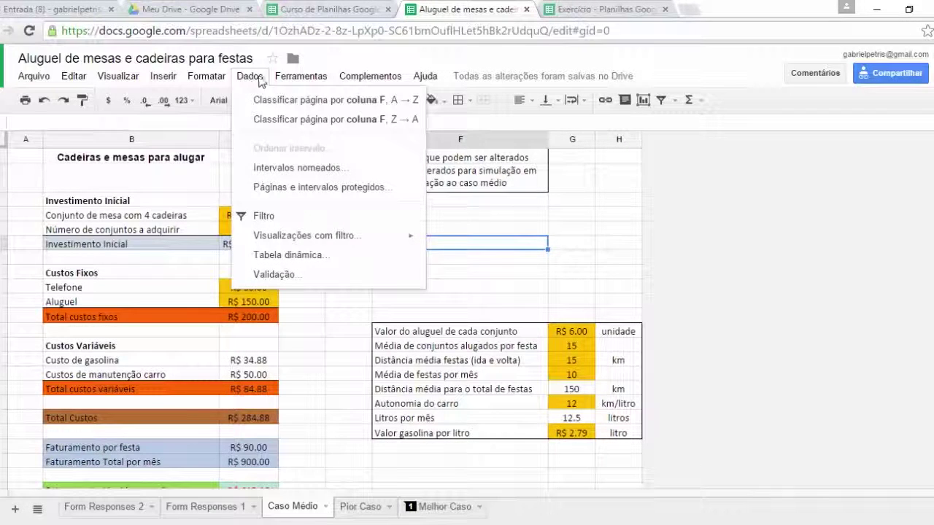
mouse_move(297, 80)
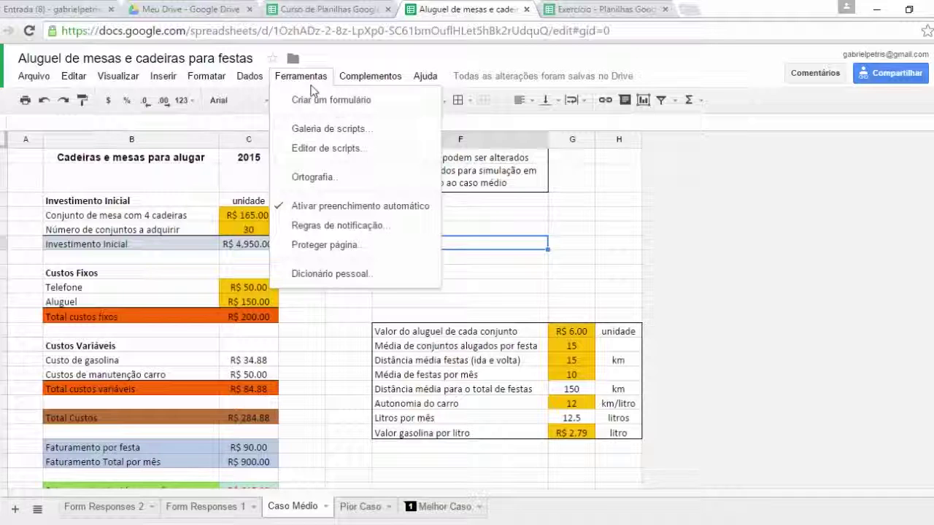
click(565, 299)
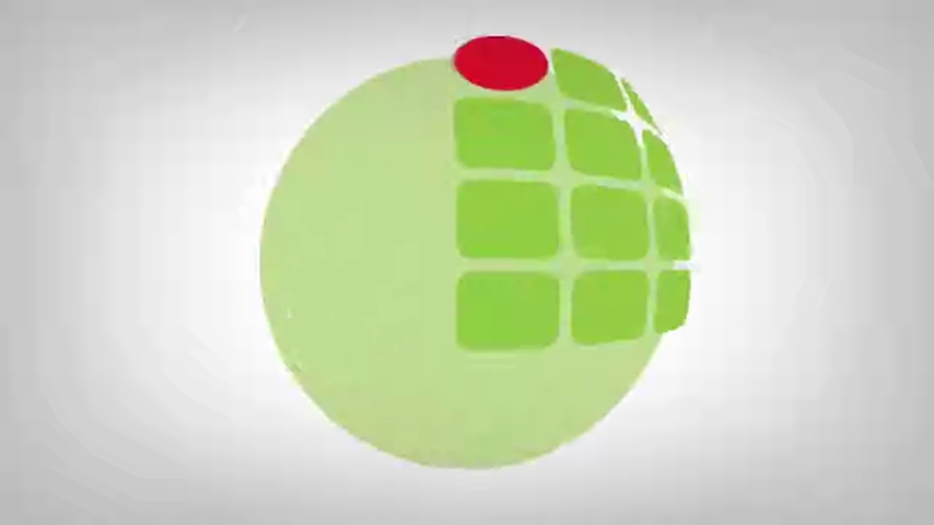